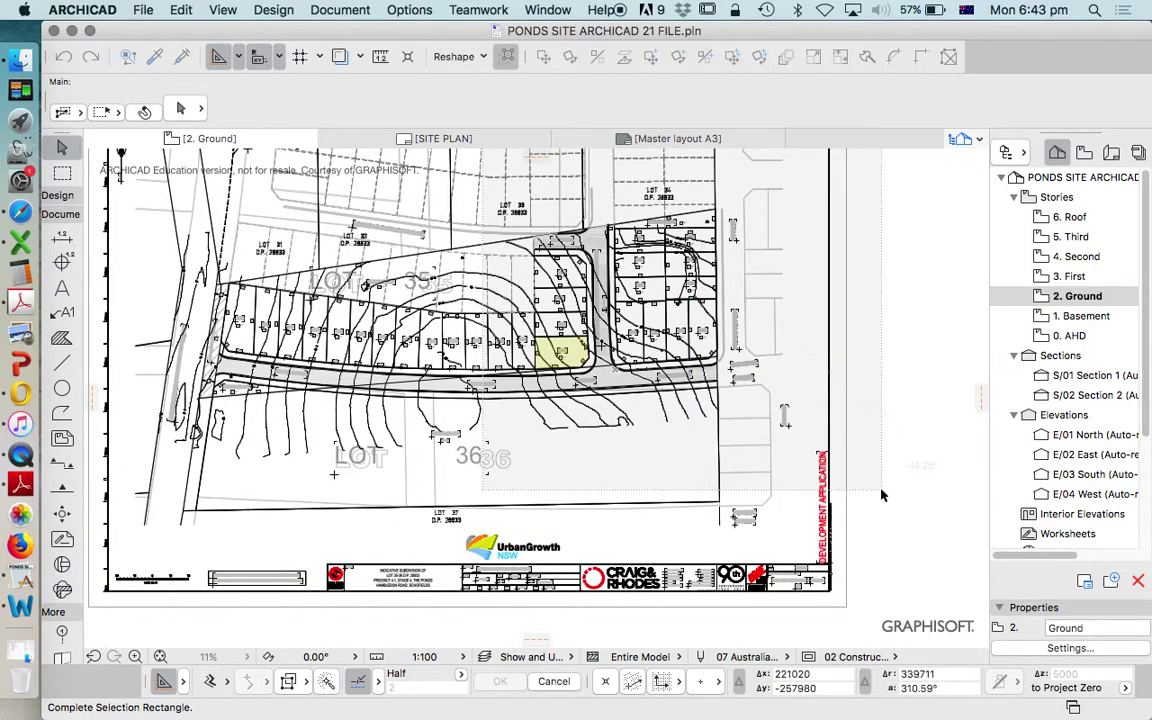
Cancel the unfinished selection area and select lot 4111's yellow fill on the Ground plan.
scroll(771, 188, down, 4)
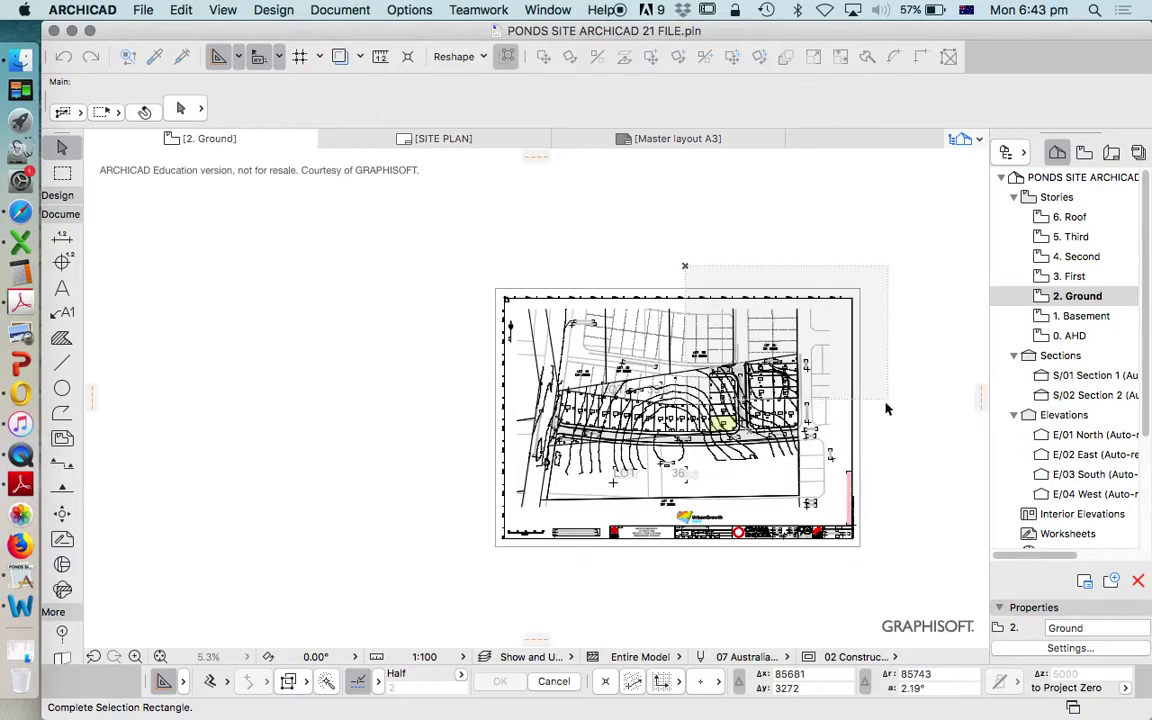
key(Escape)
scroll(719, 506, up, 3)
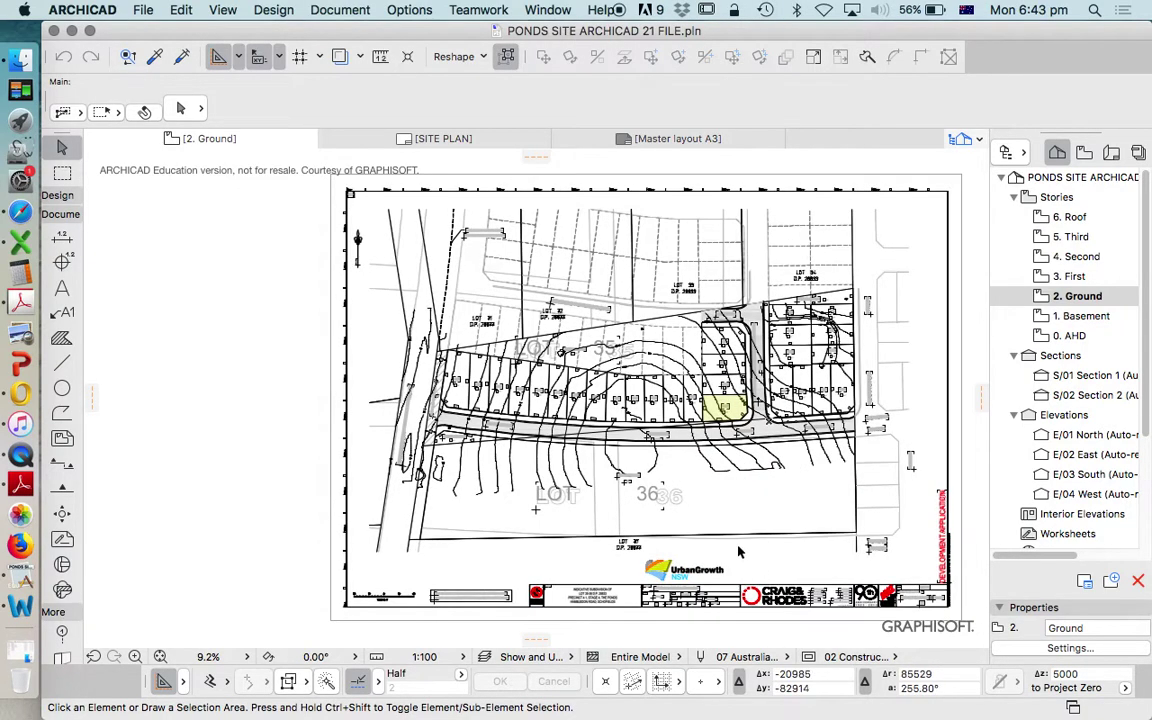
scroll(741, 437, up, 2)
scroll(643, 245, up, 1)
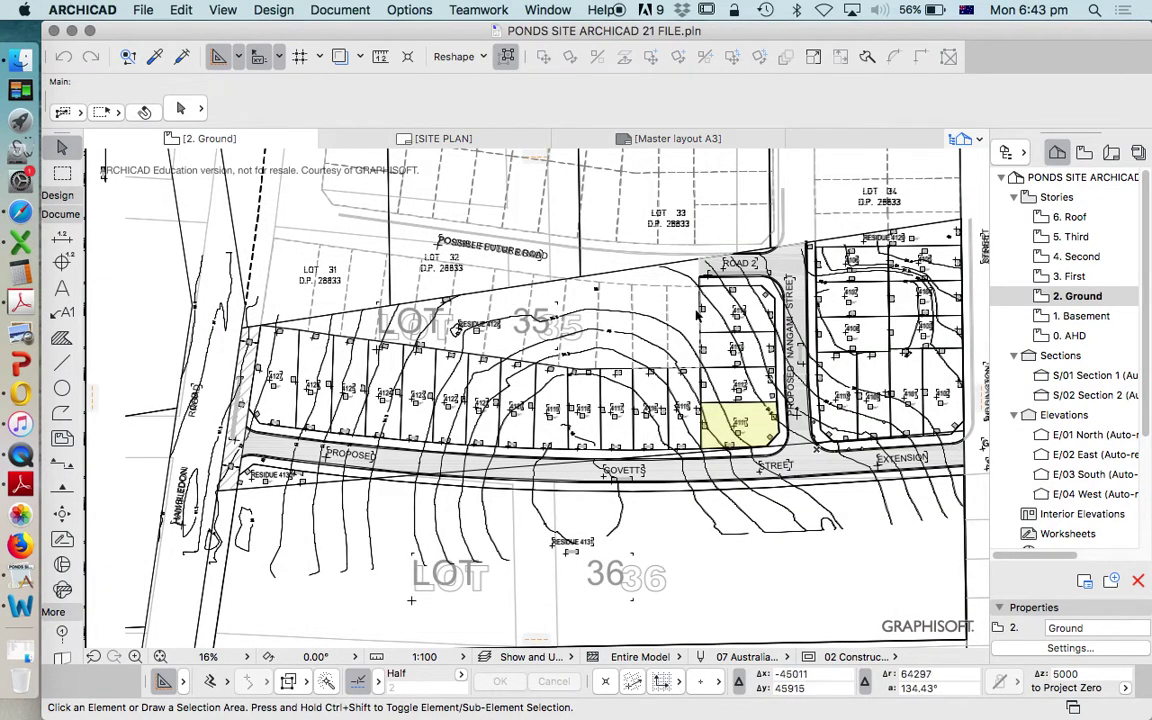
scroll(568, 279, up, 1)
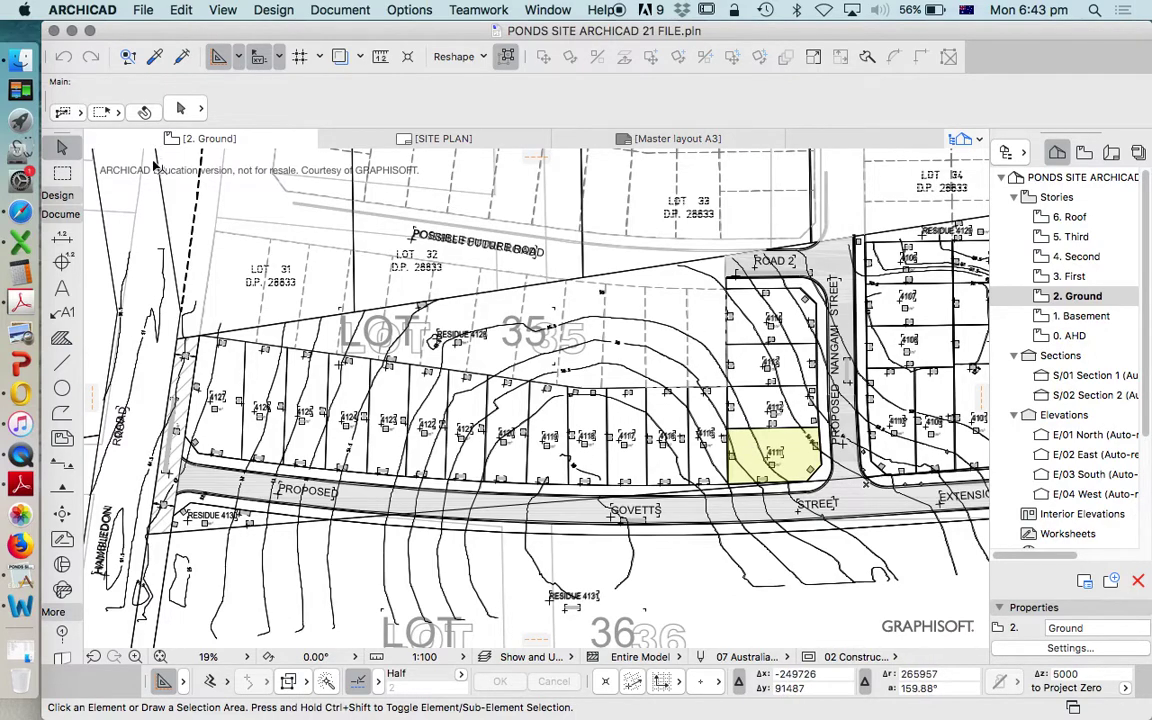
click(144, 111)
scroll(843, 470, up, 5)
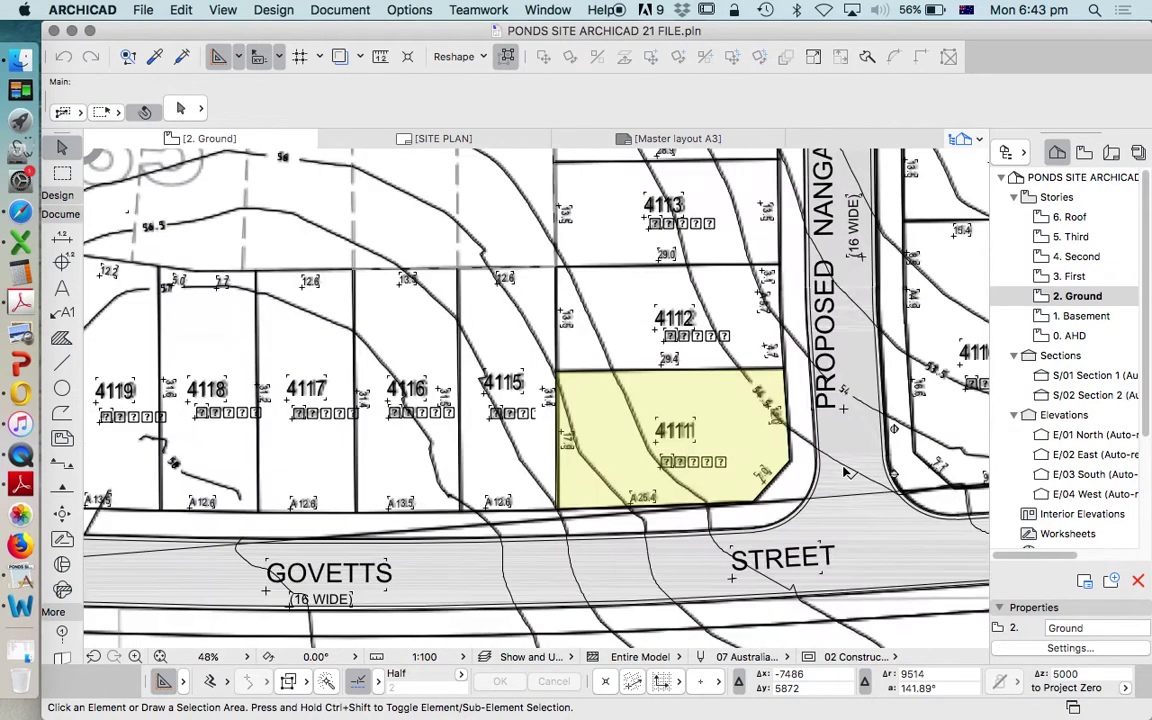
click(742, 428)
scroll(700, 425, up, 4)
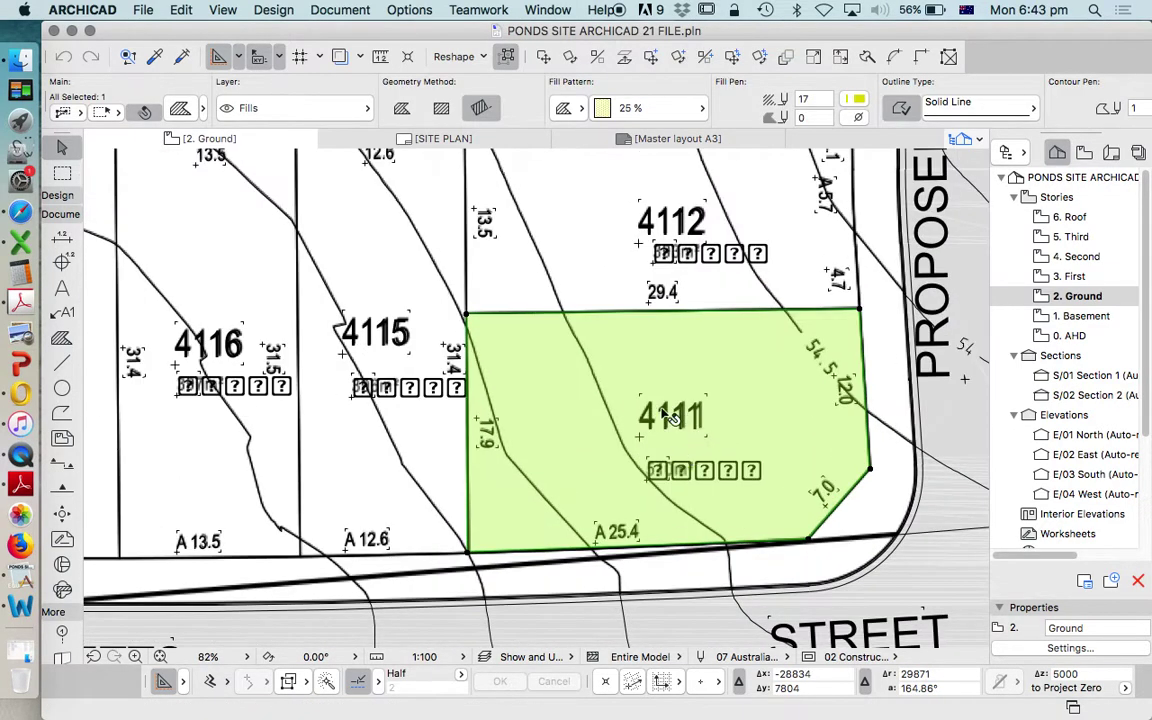
scroll(732, 446, down, 3)
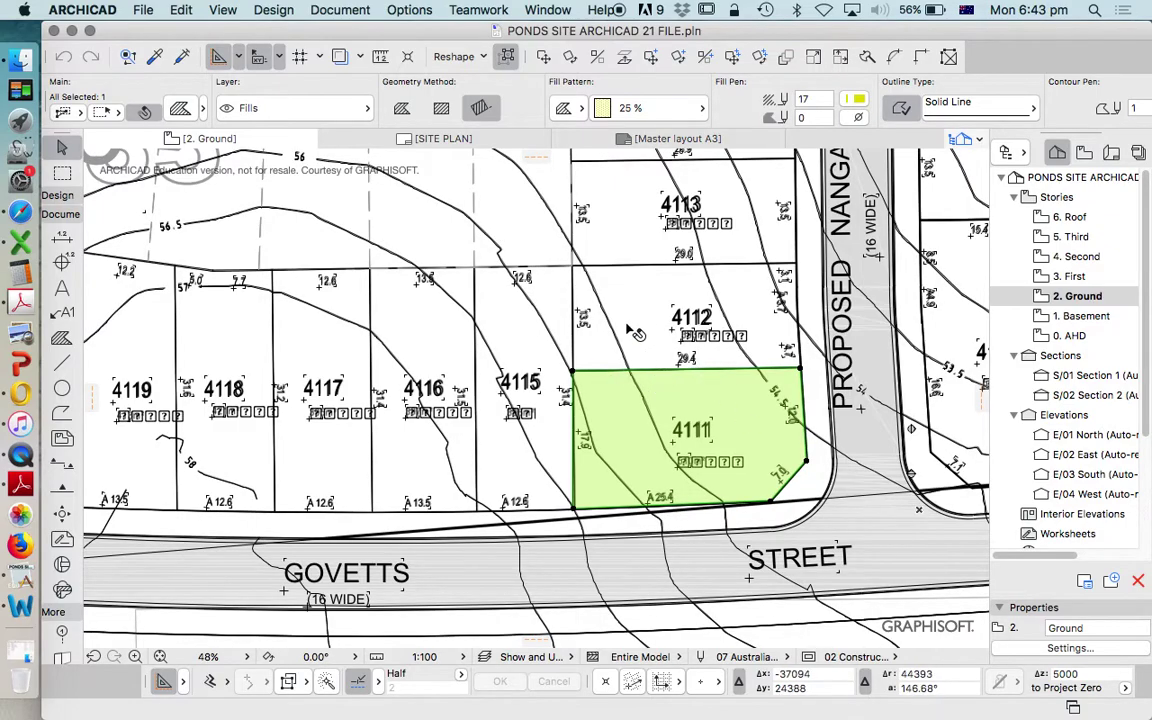
scroll(743, 303, up, 5)
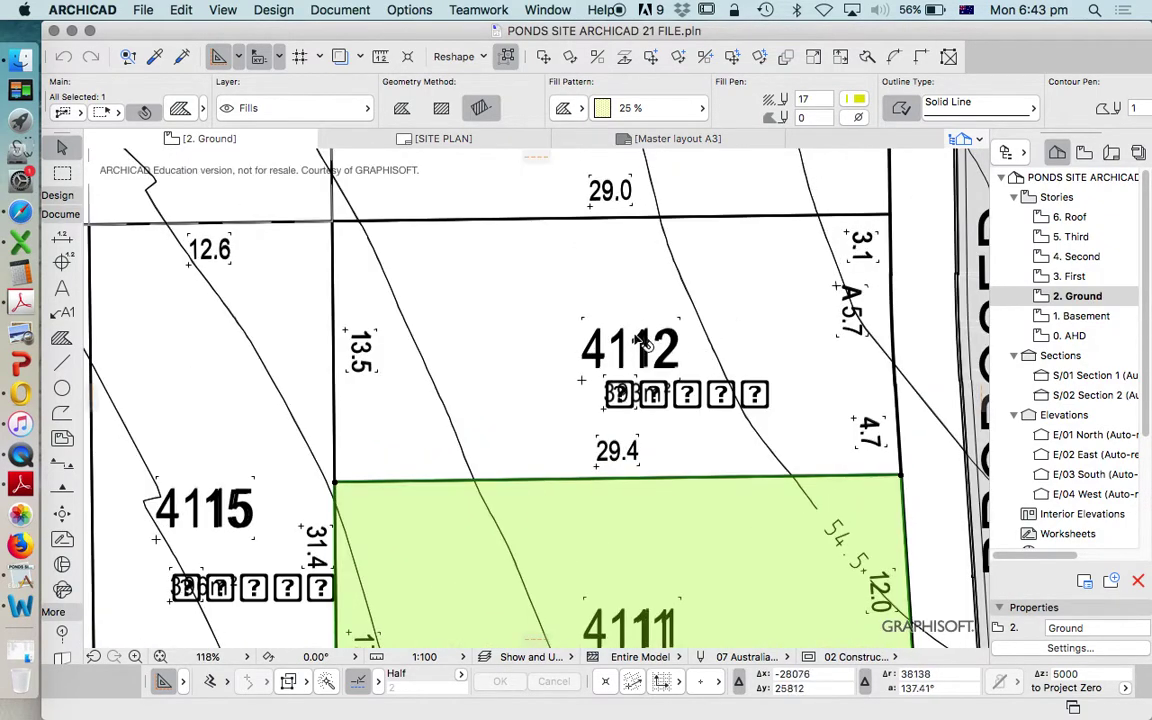
scroll(700, 366, down, 10)
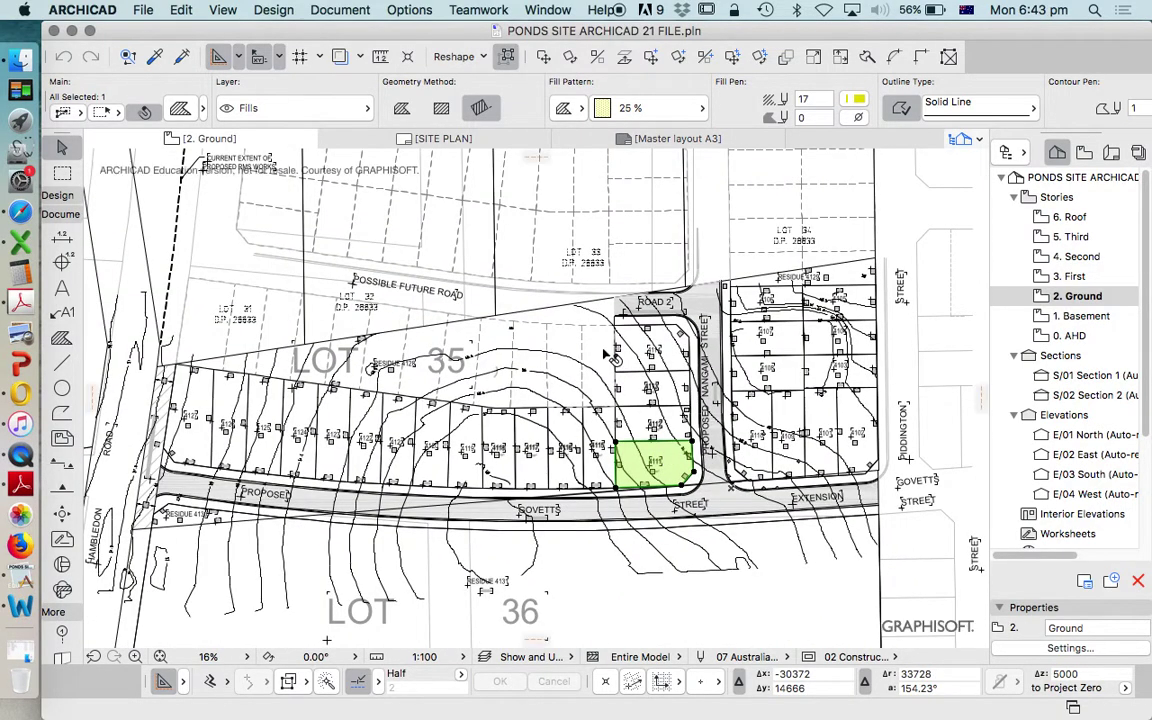
Duplicate the site survey drawing to a spot left of the original.
click(632, 371)
scroll(632, 371, down, 6)
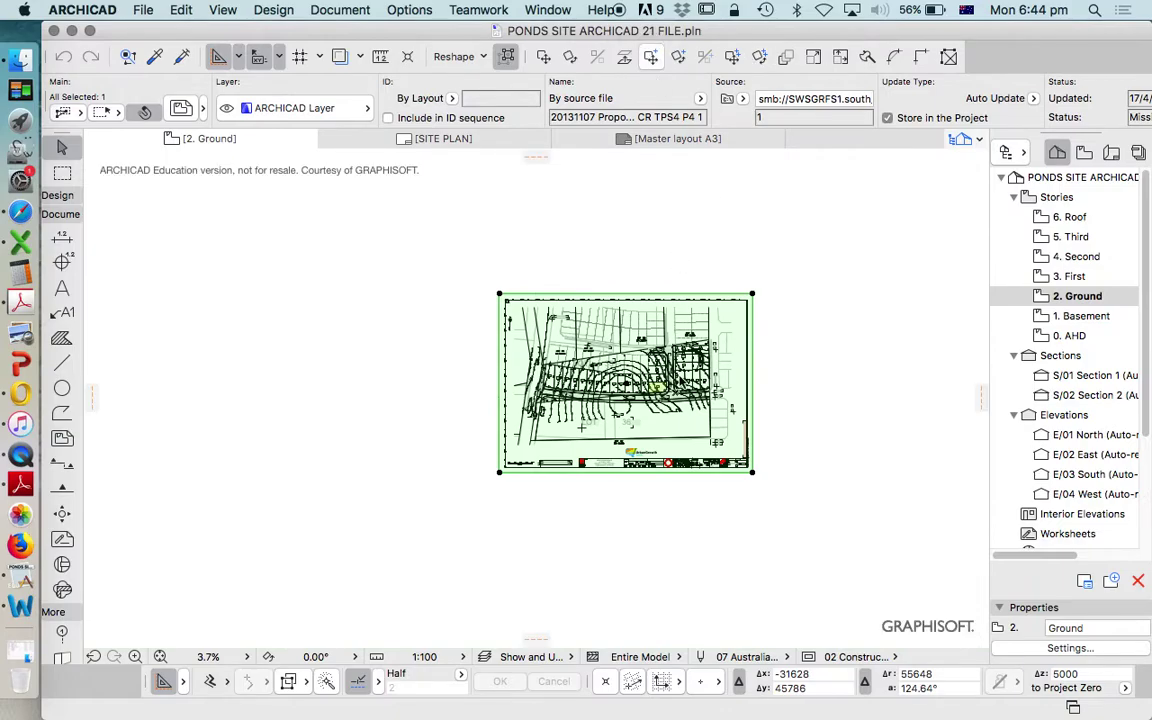
click(62, 362)
click(700, 370)
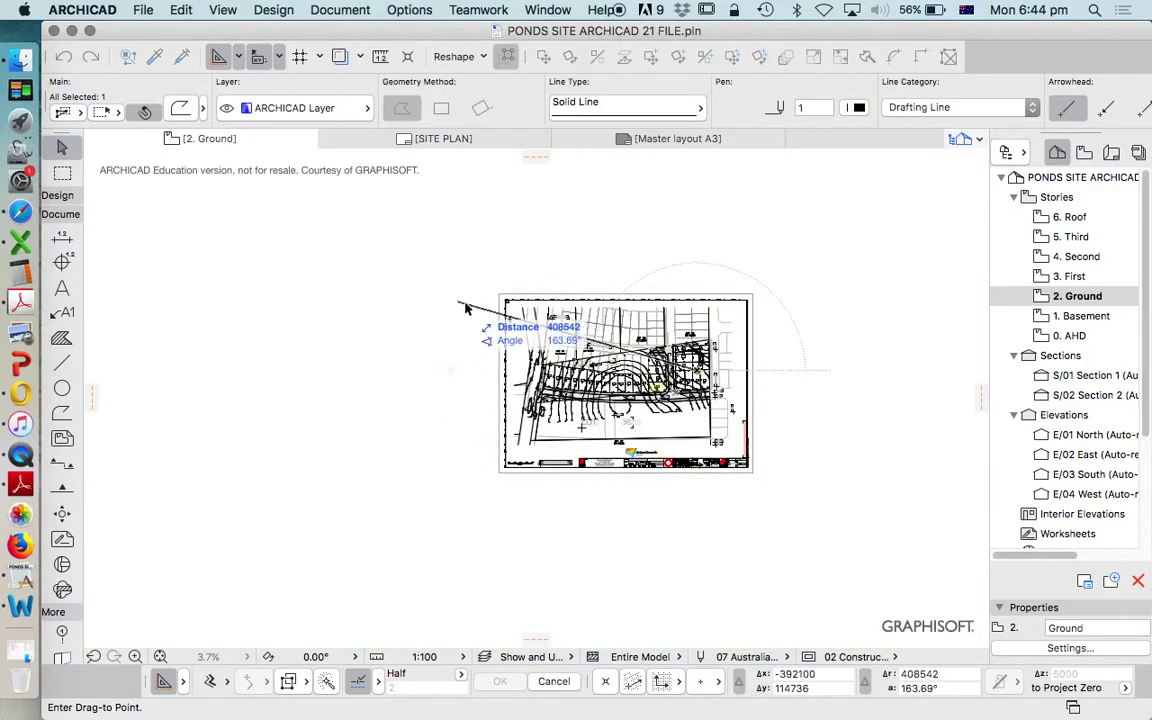
key(Escape)
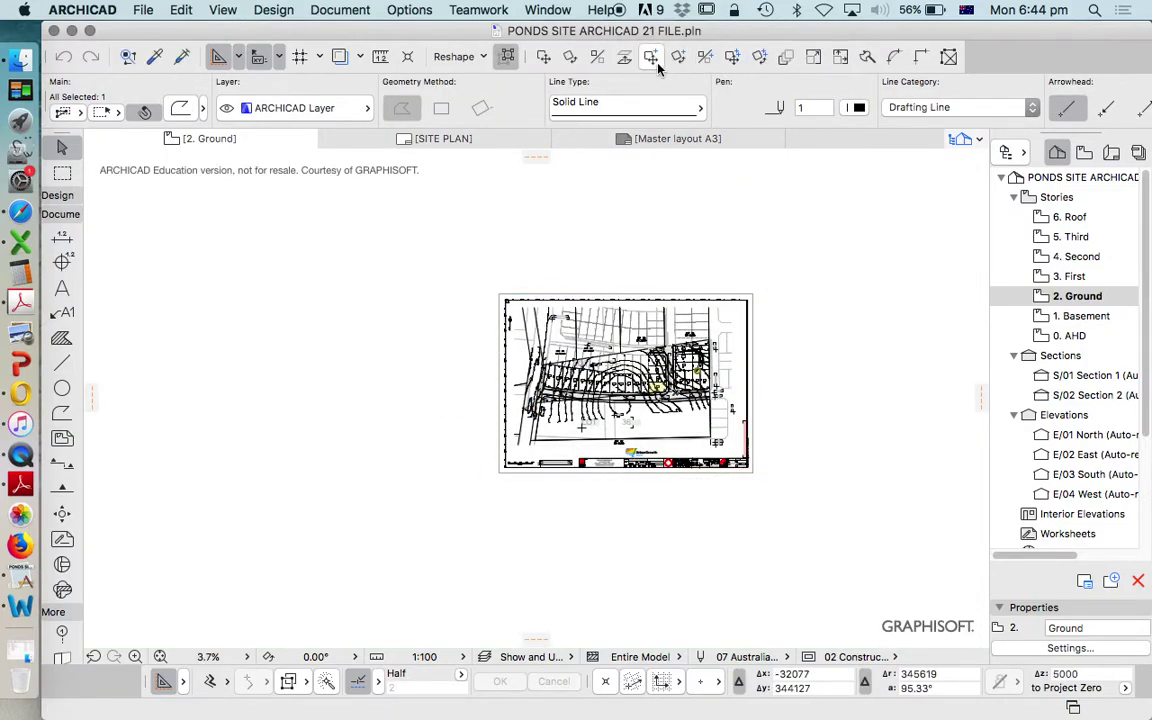
click(675, 436)
click(570, 56)
click(675, 251)
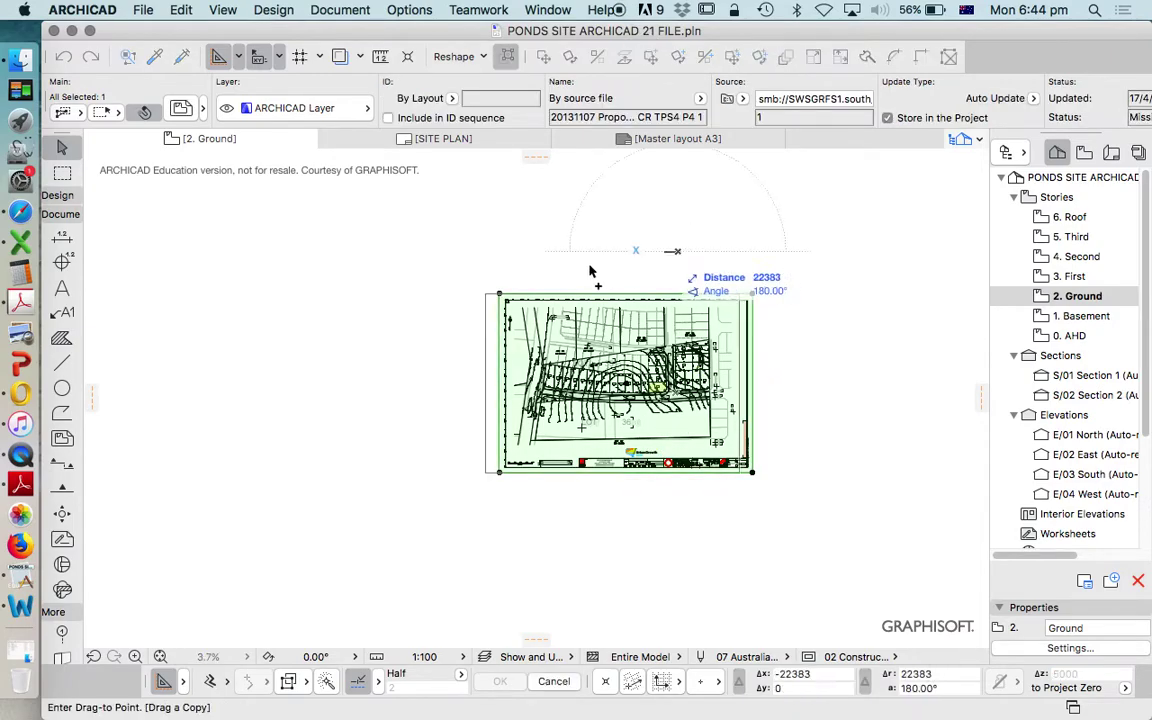
click(402, 243)
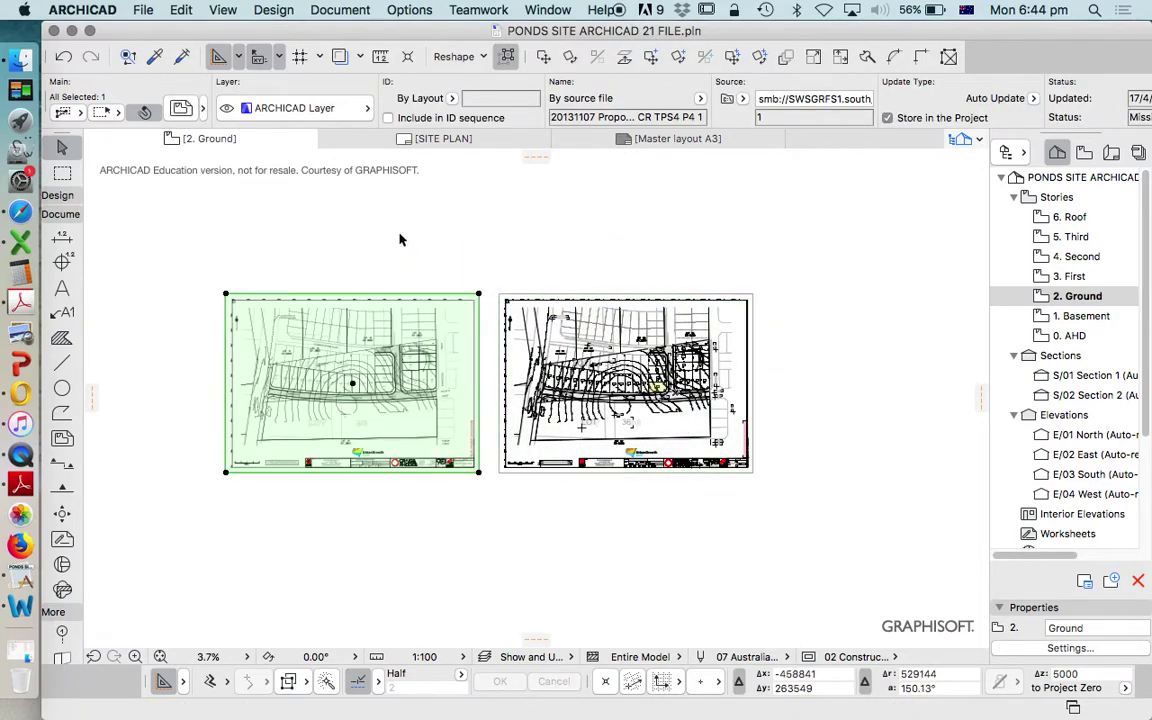
key(Escape)
Select the drawing copy, a contour line, then every Ground element, and clear the selection.
scroll(322, 388, up, 15)
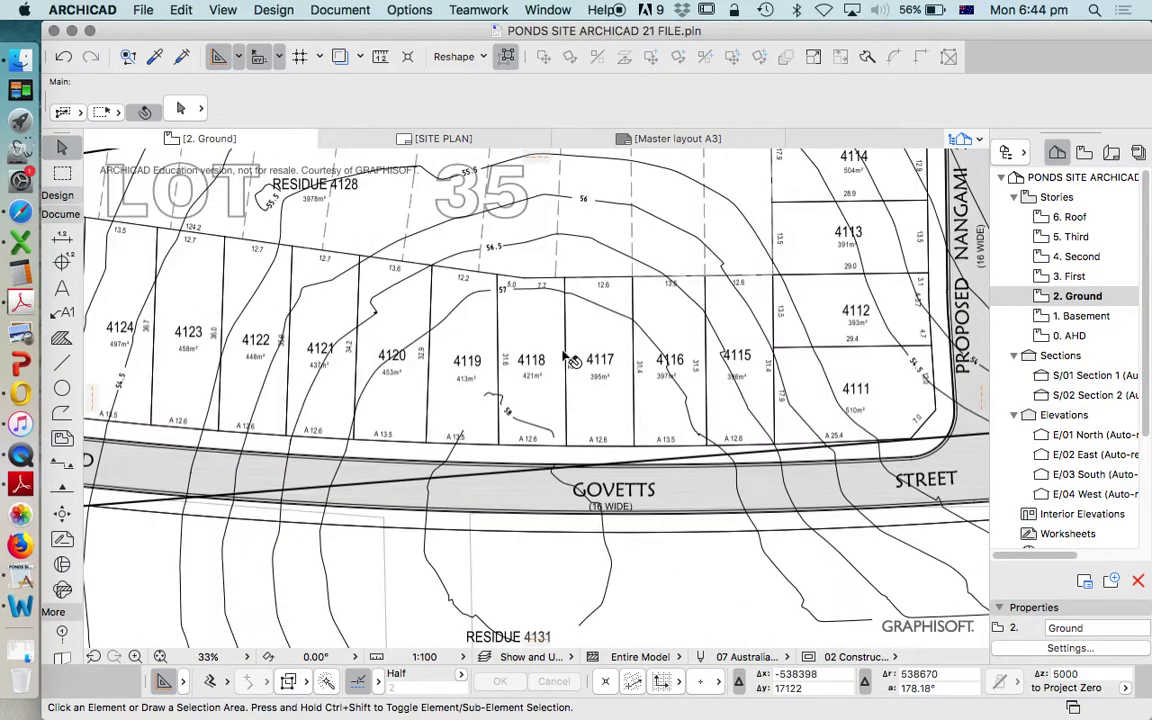
scroll(617, 375, down, 5)
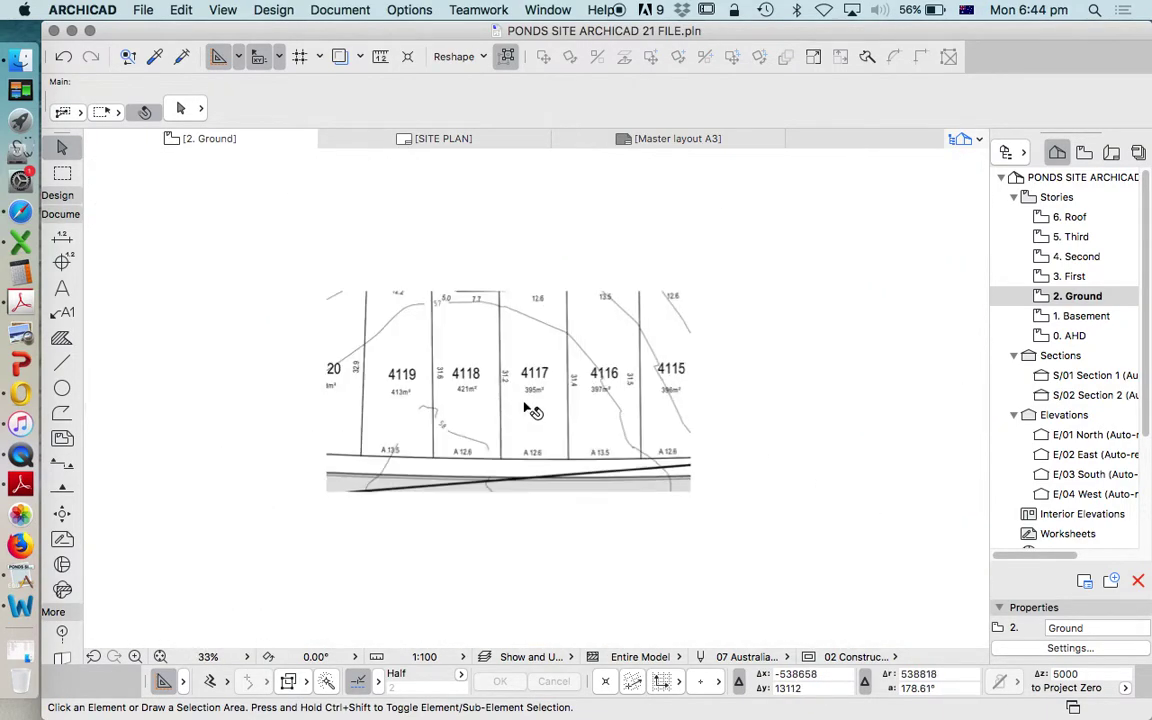
click(531, 408)
scroll(531, 400, down, 8)
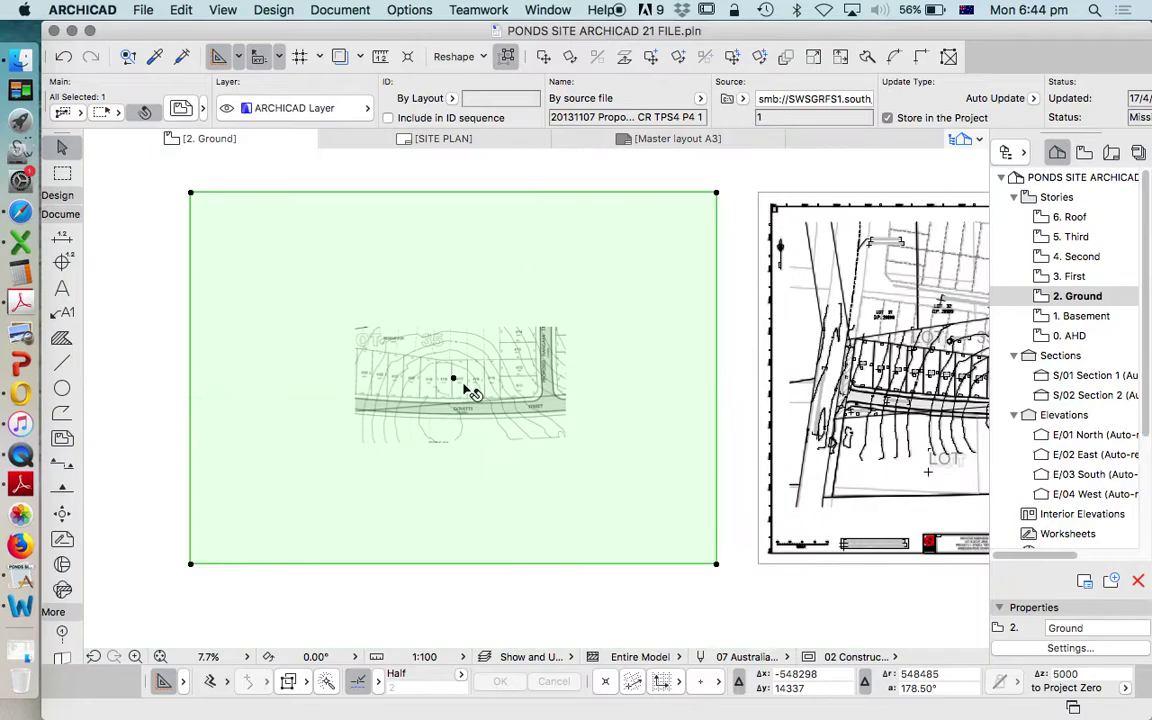
click(355, 381)
scroll(514, 386, down, 5)
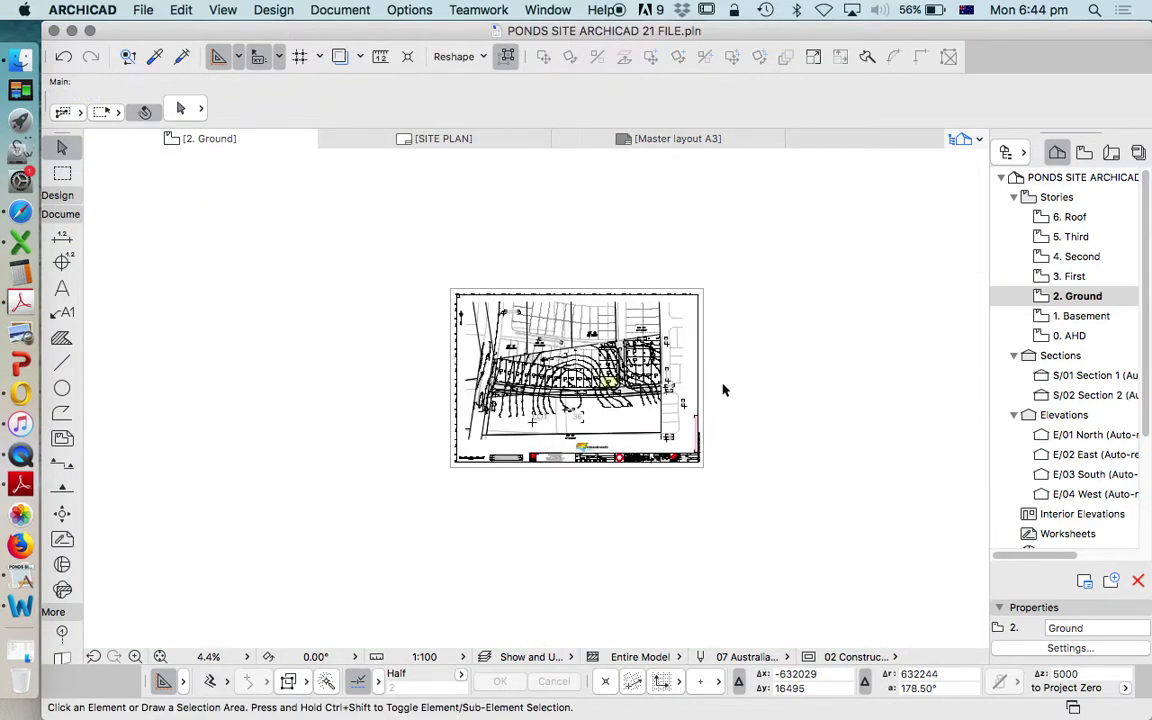
scroll(526, 375, up, 6)
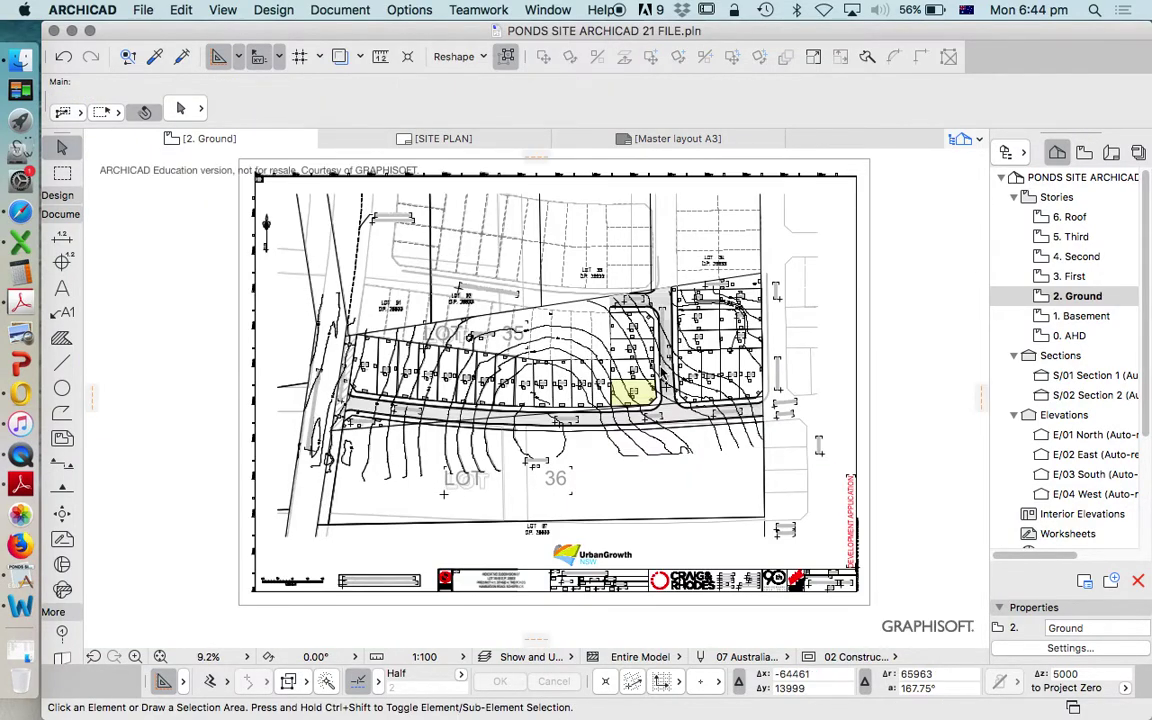
click(572, 382)
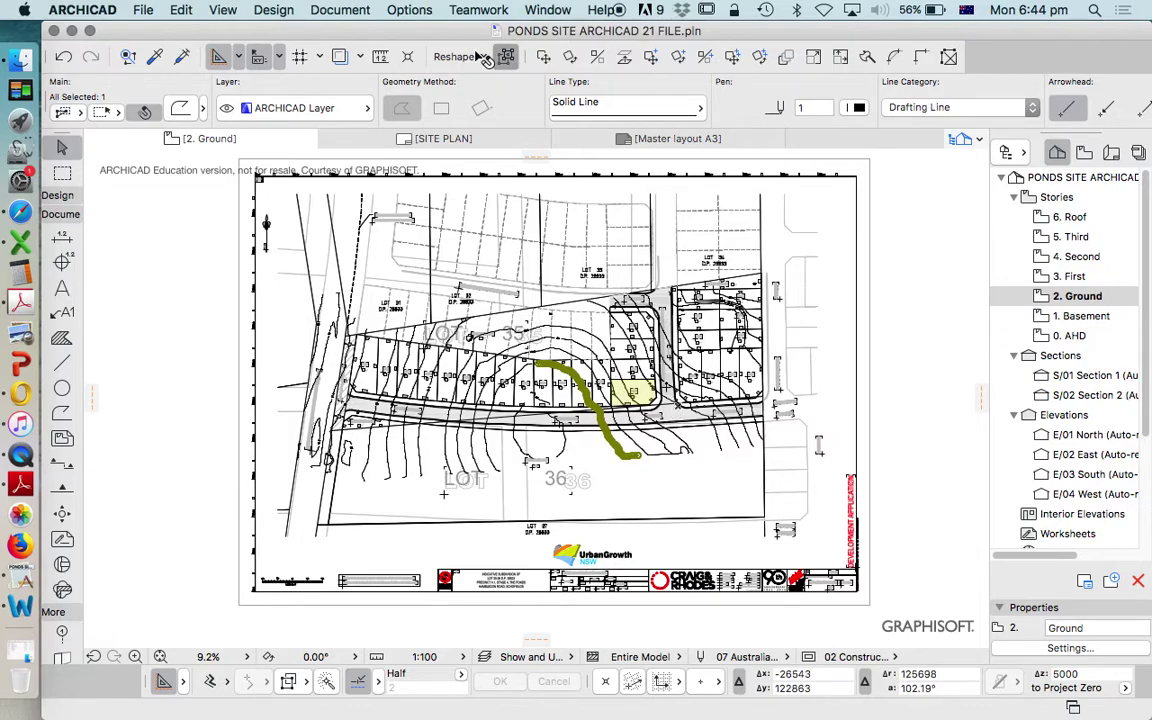
key(super+a)
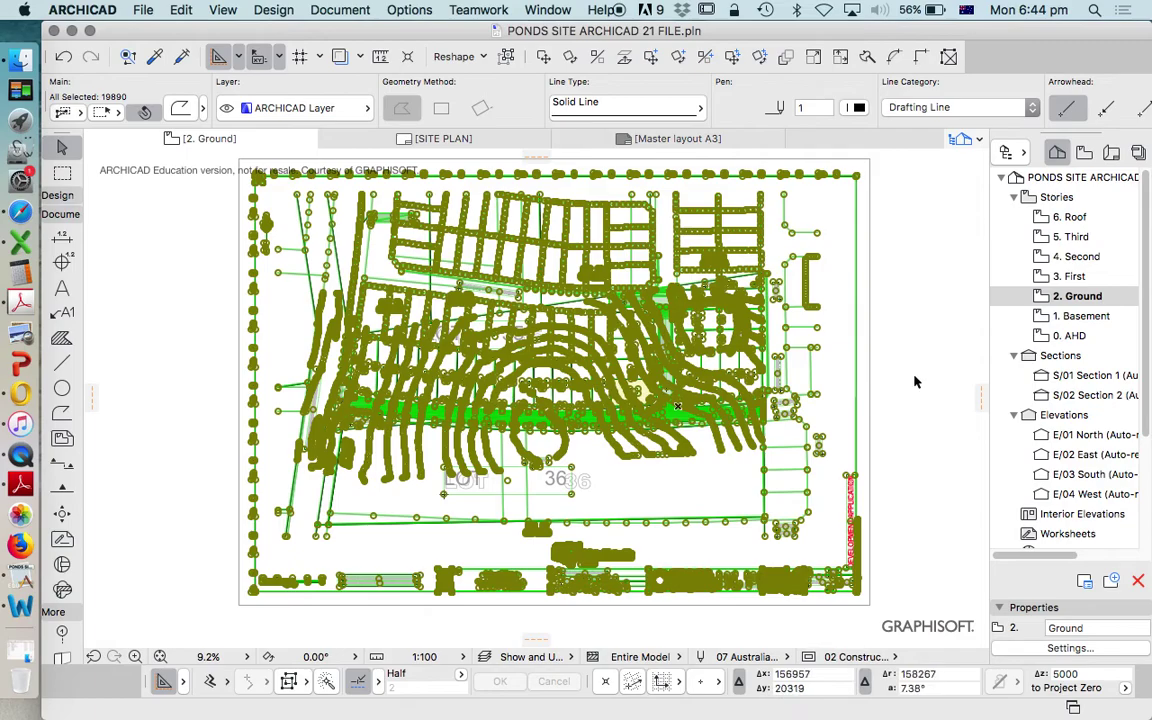
key(Escape)
Select the placed site survey drawing on the Ground plan.
scroll(575, 373, up, 8)
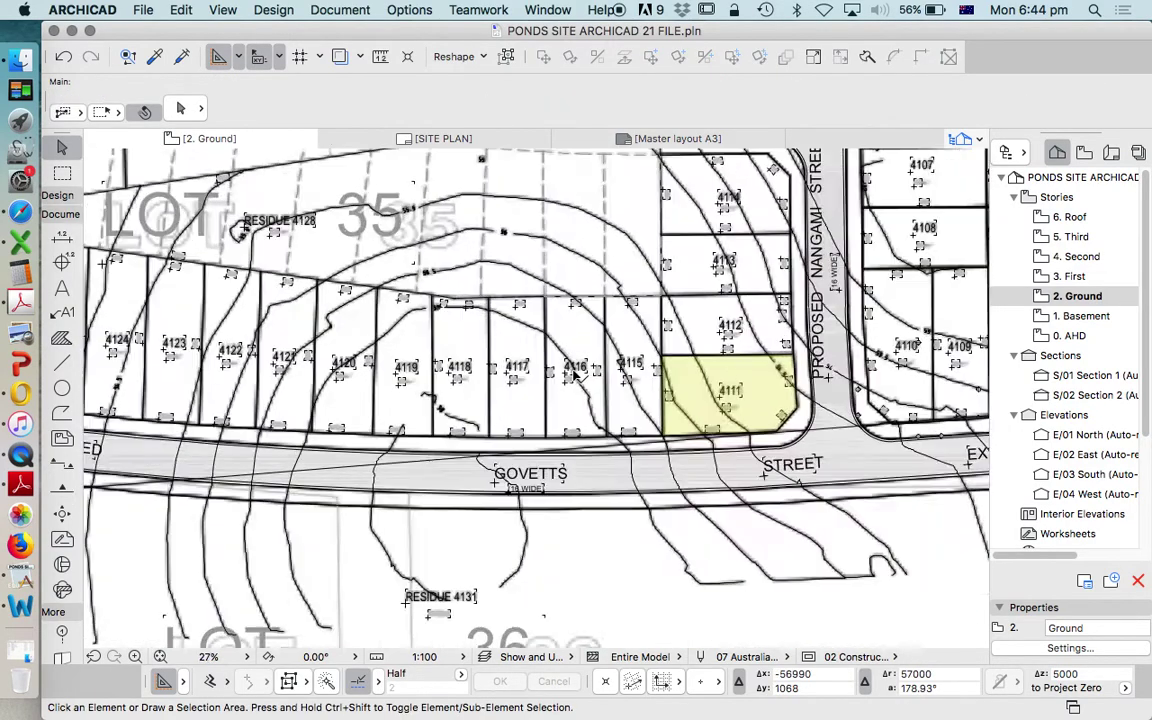
scroll(575, 373, up, 8)
scroll(575, 491, down, 3)
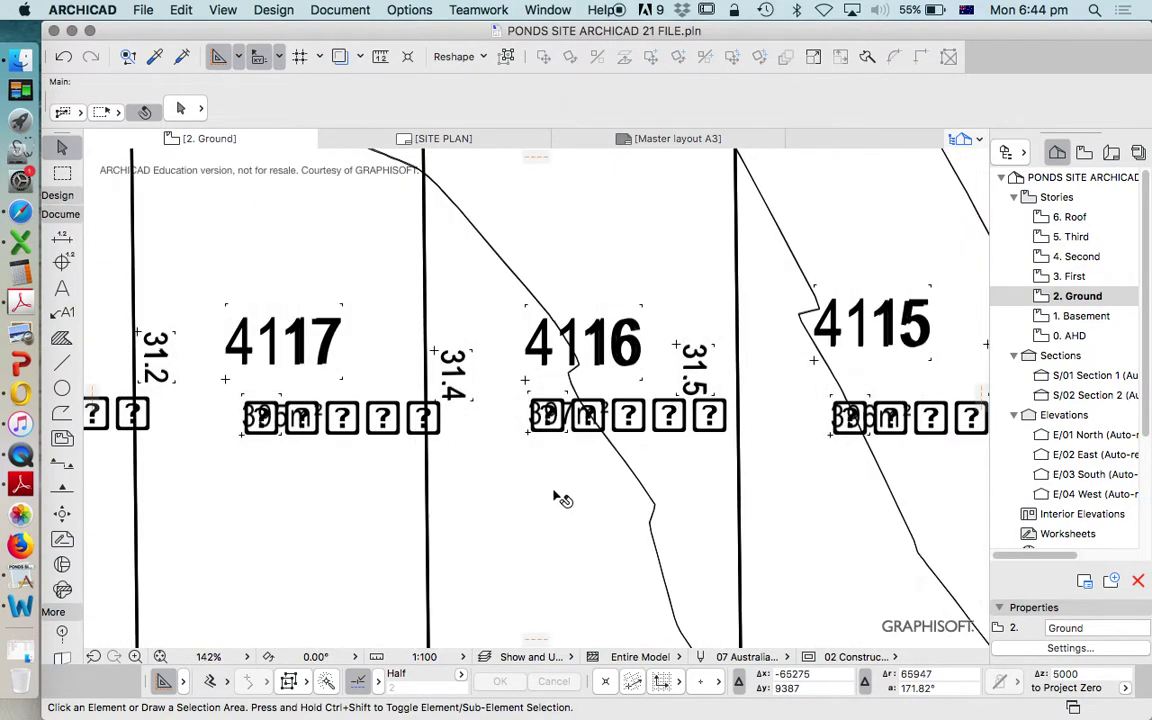
click(604, 470)
scroll(530, 367, down, 8)
scroll(530, 366, down, 10)
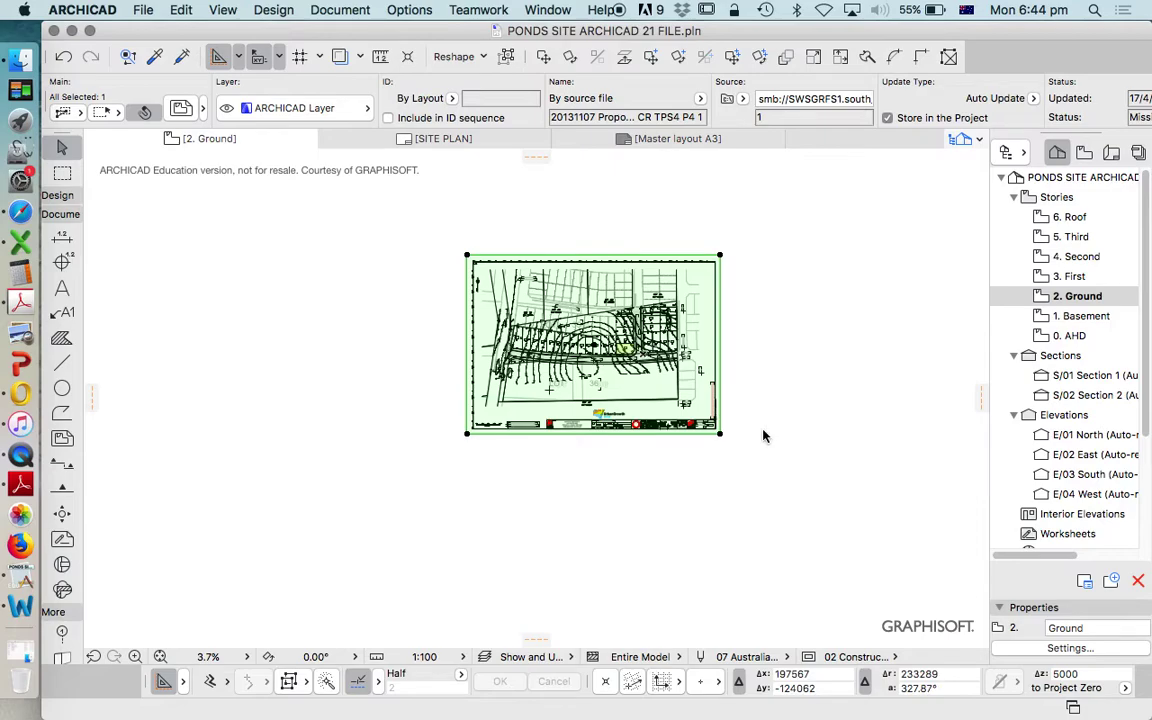
Copy the site survey drawing, paste it onto 0. AHD, and return to 2. Ground.
click(173, 10)
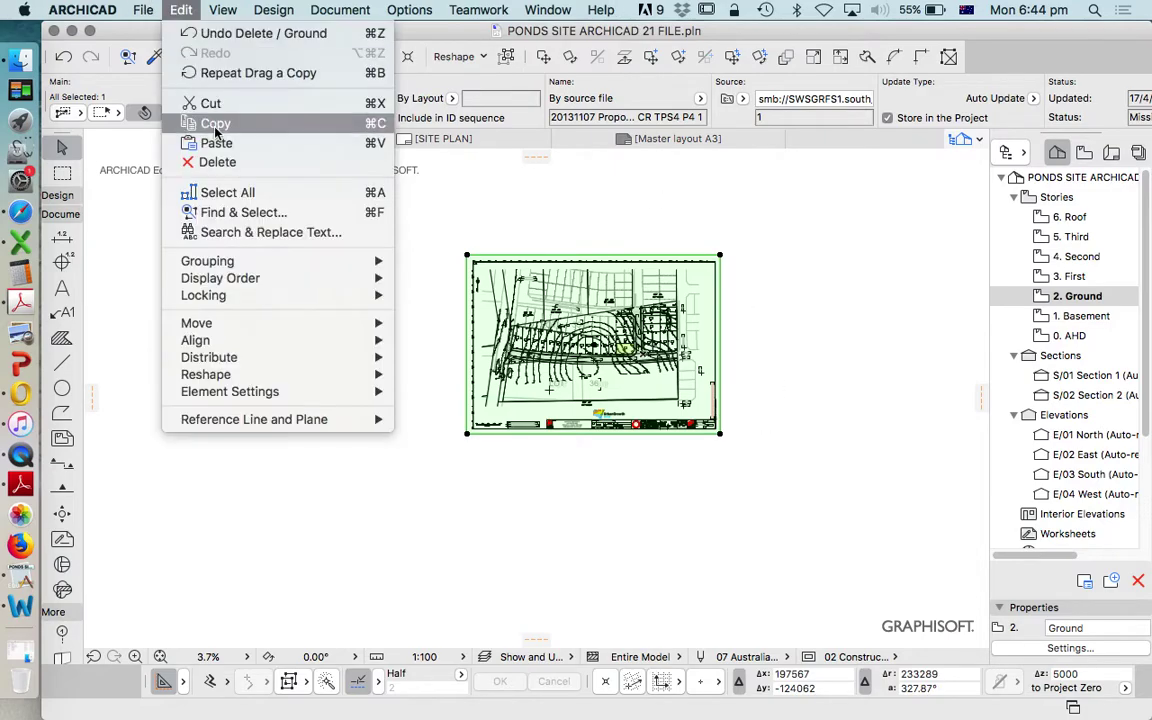
click(216, 121)
click(953, 300)
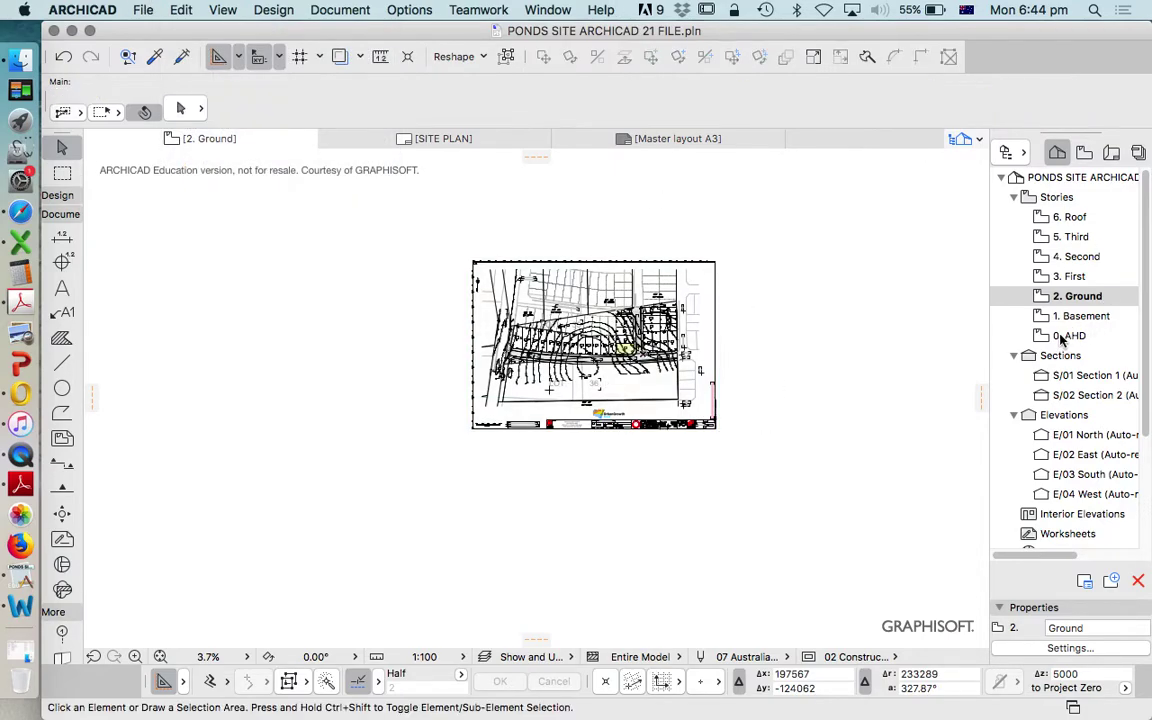
double_click(1069, 336)
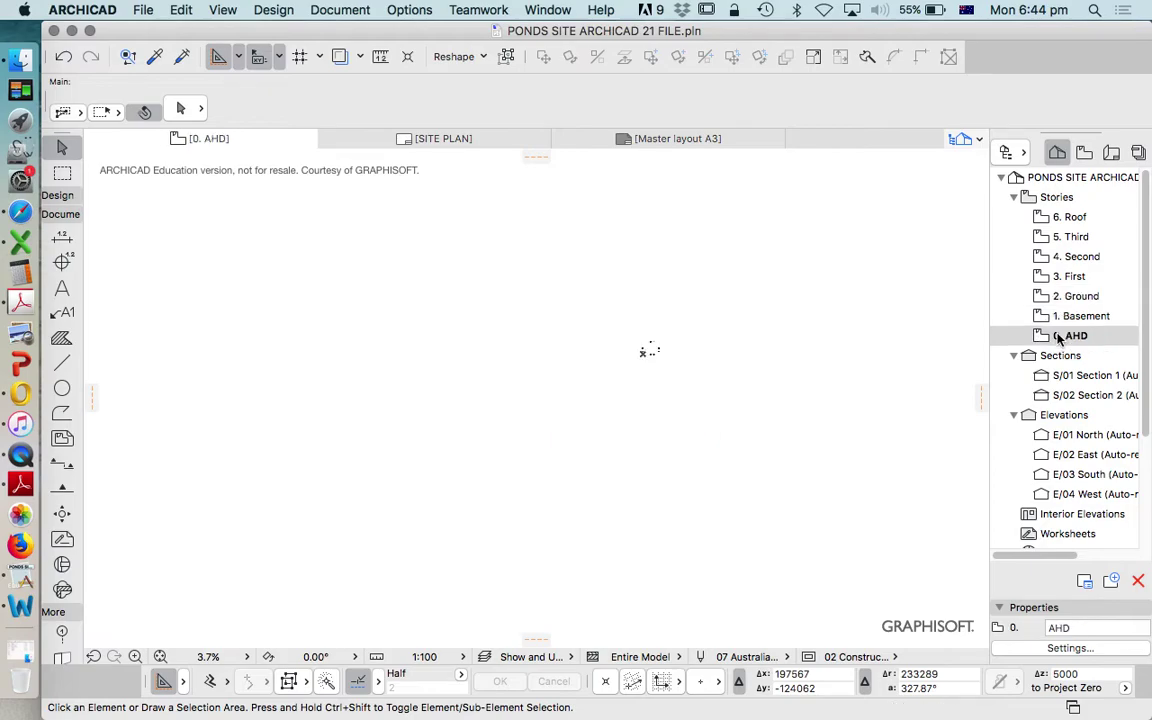
right_click(788, 271)
click(843, 281)
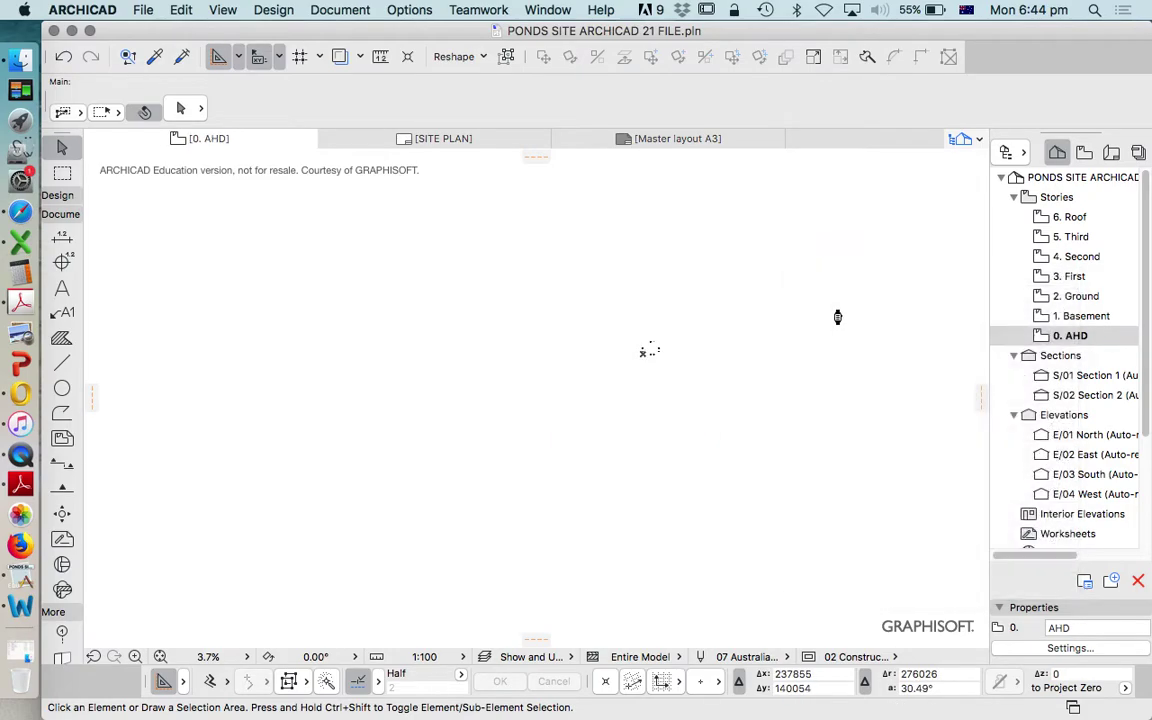
click(856, 424)
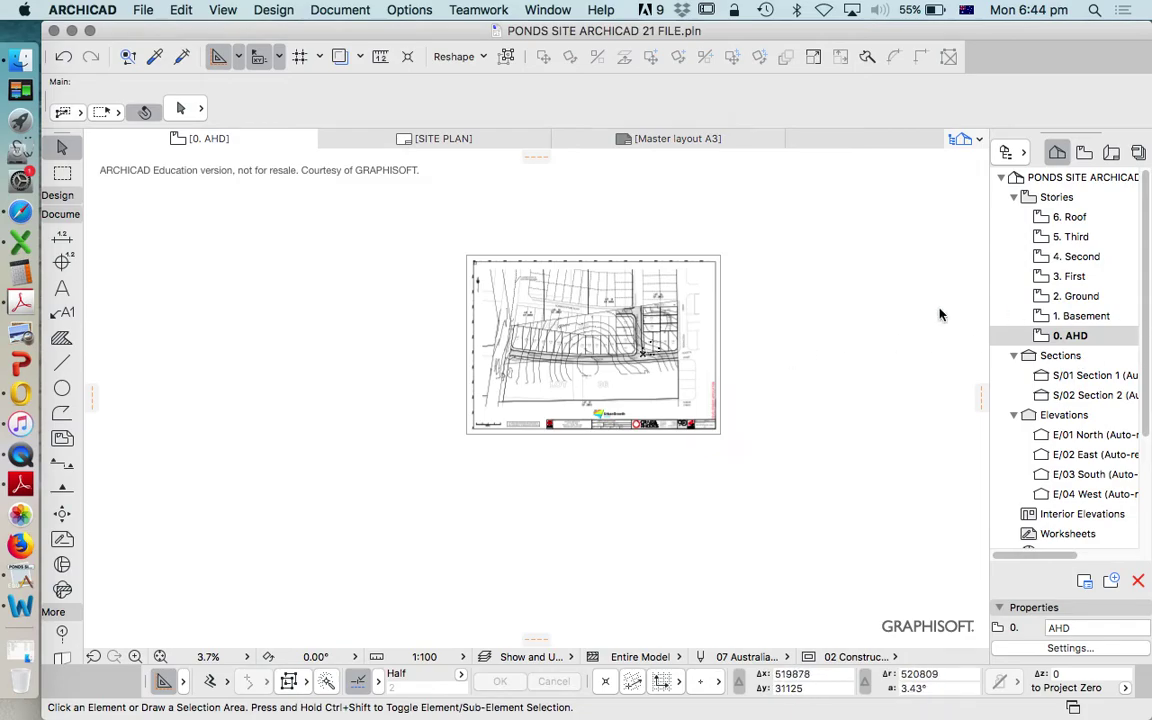
double_click(1077, 296)
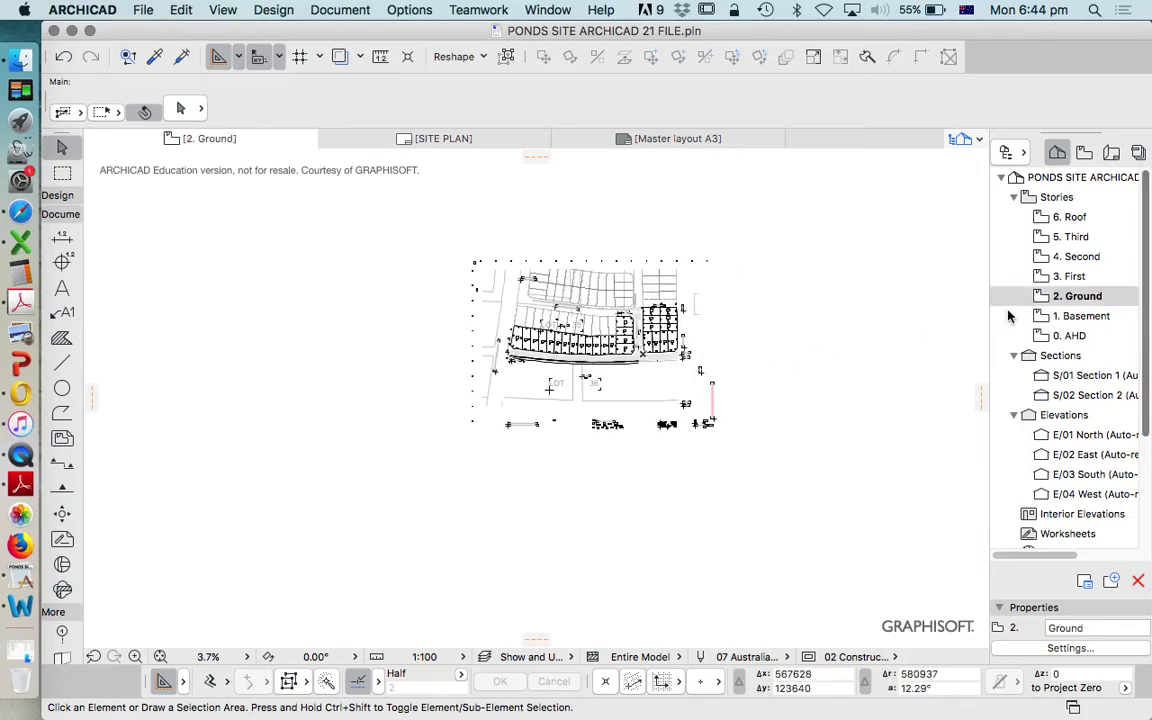
scroll(600, 380, up, 10)
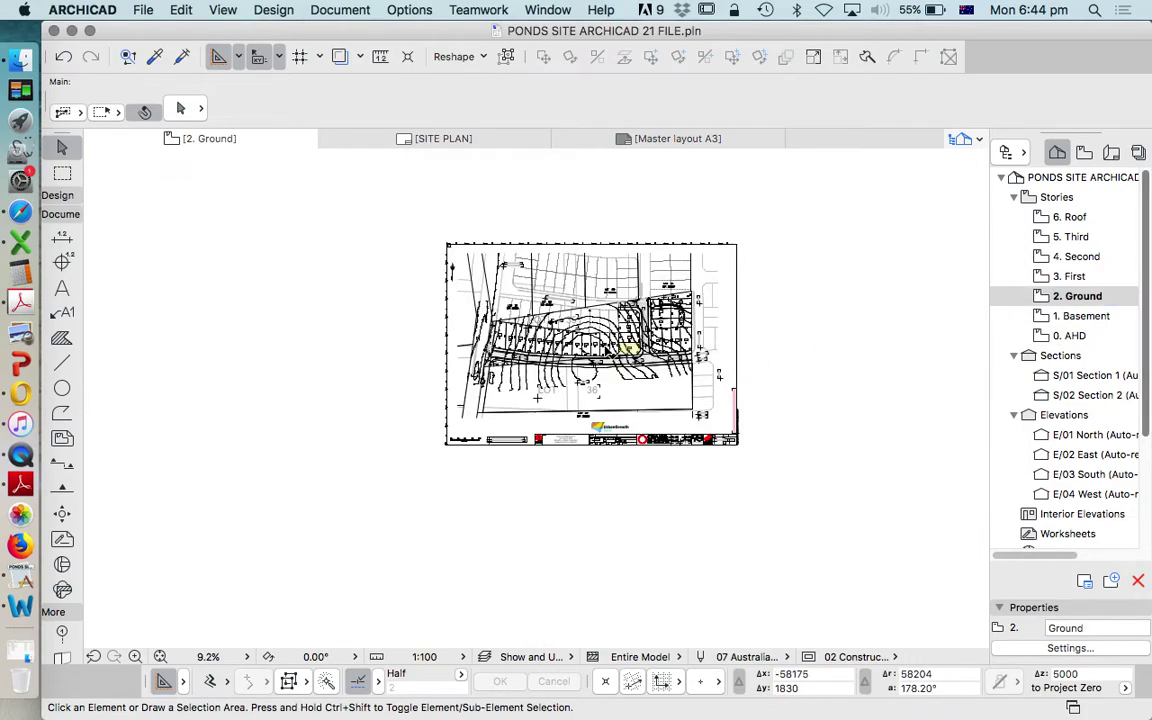
scroll(657, 338, up, 4)
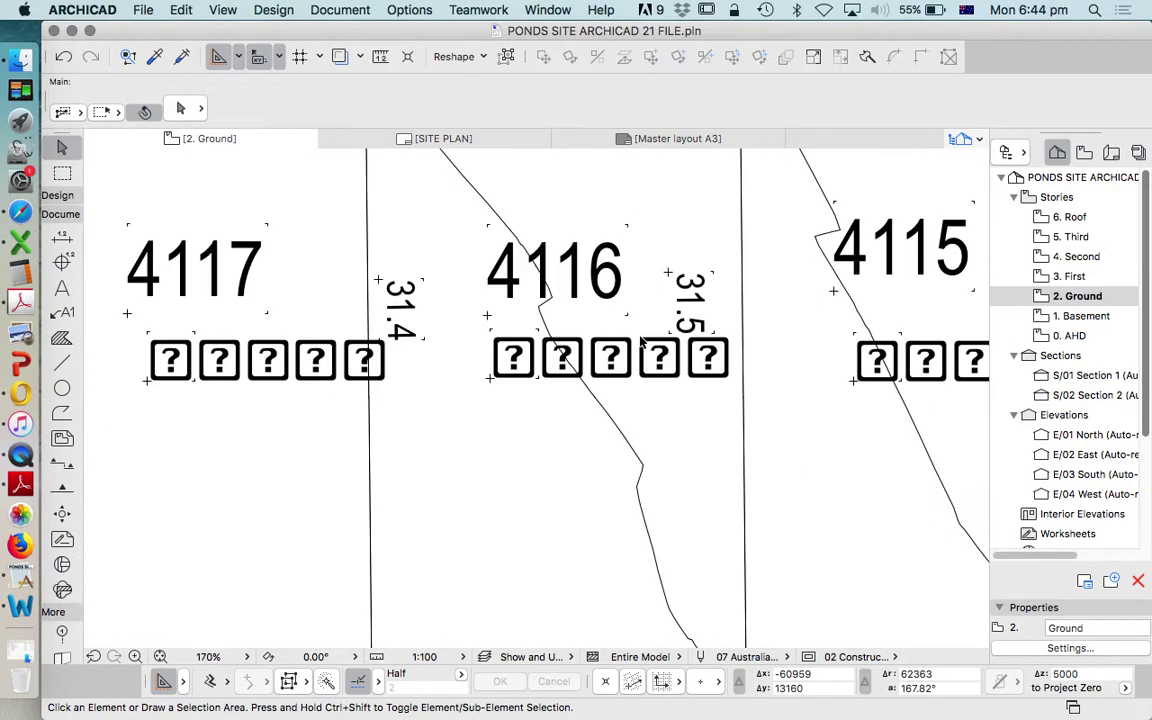
scroll(607, 369, down, 1)
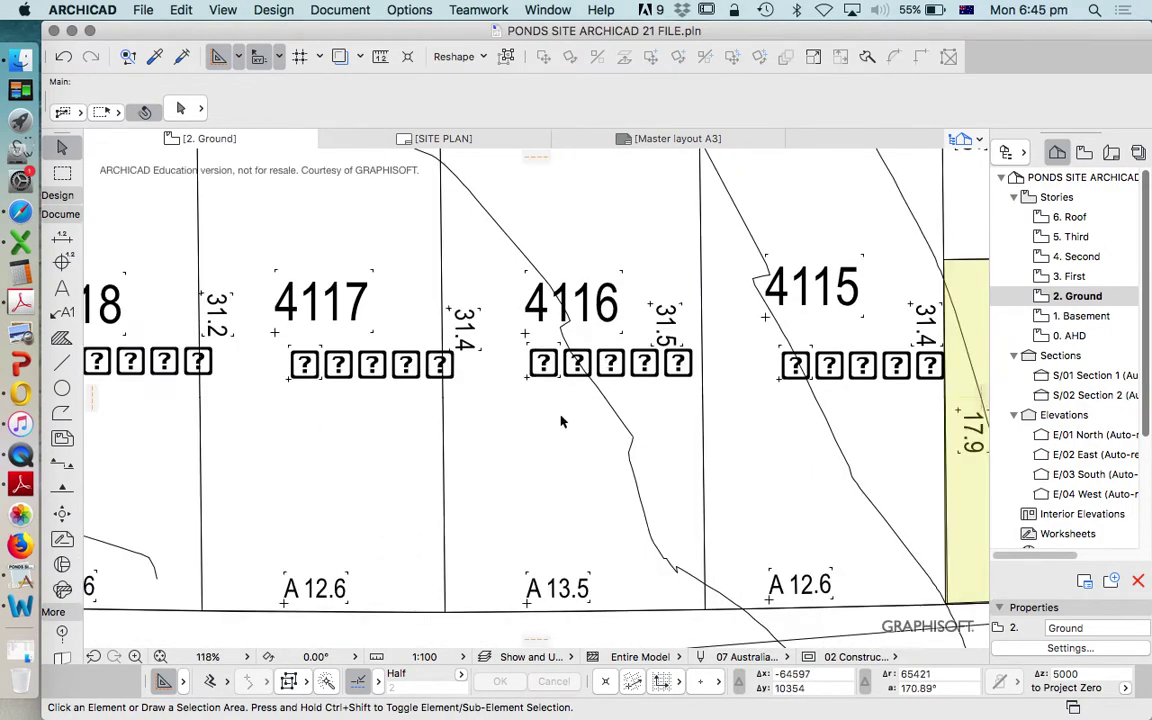
scroll(560, 419, down, 3)
scroll(540, 443, up, 3)
scroll(540, 443, up, 1)
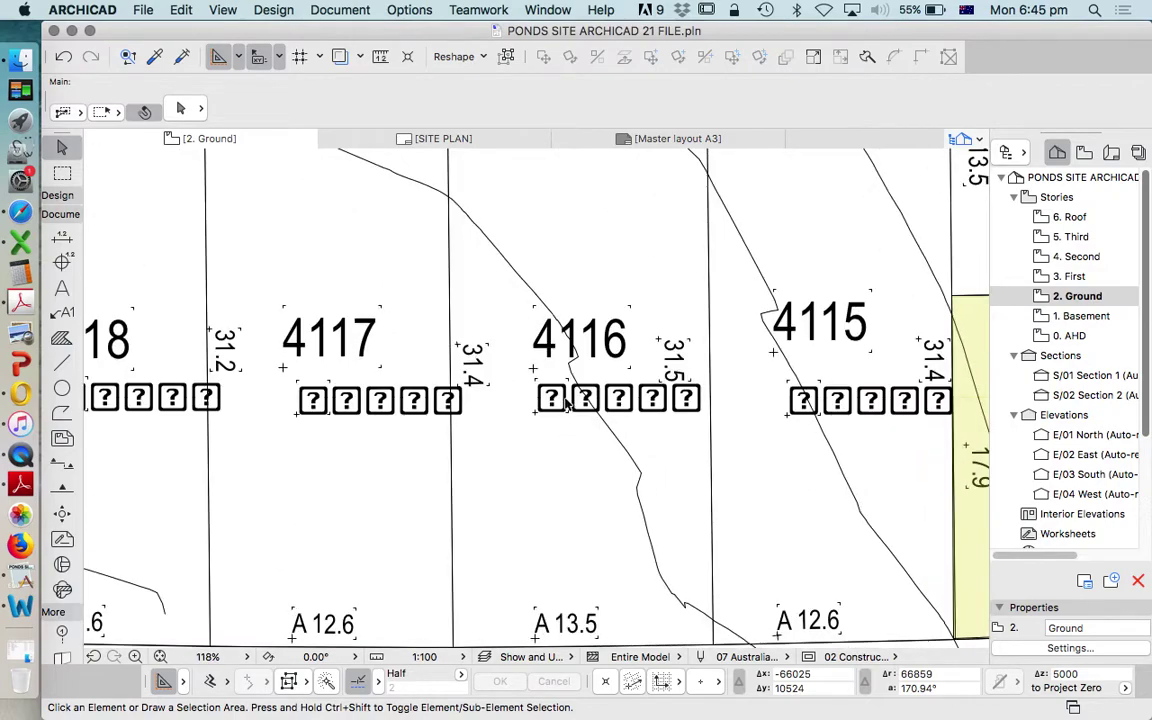
key(super+a)
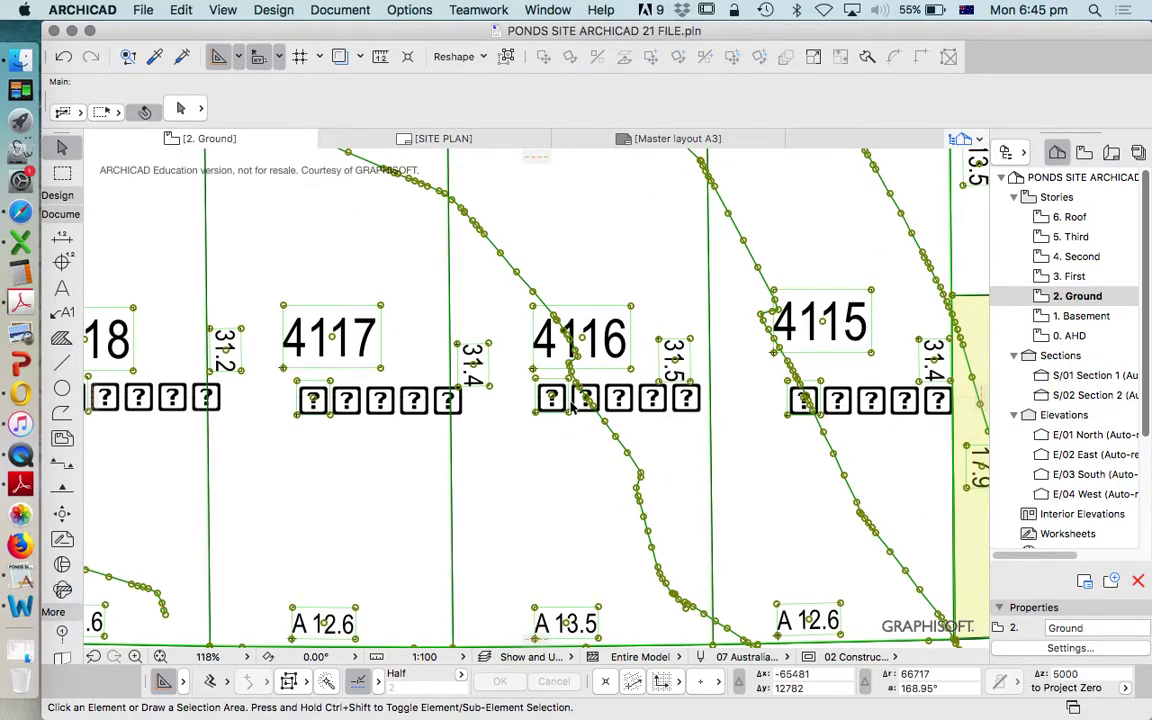
scroll(567, 400, up, 1)
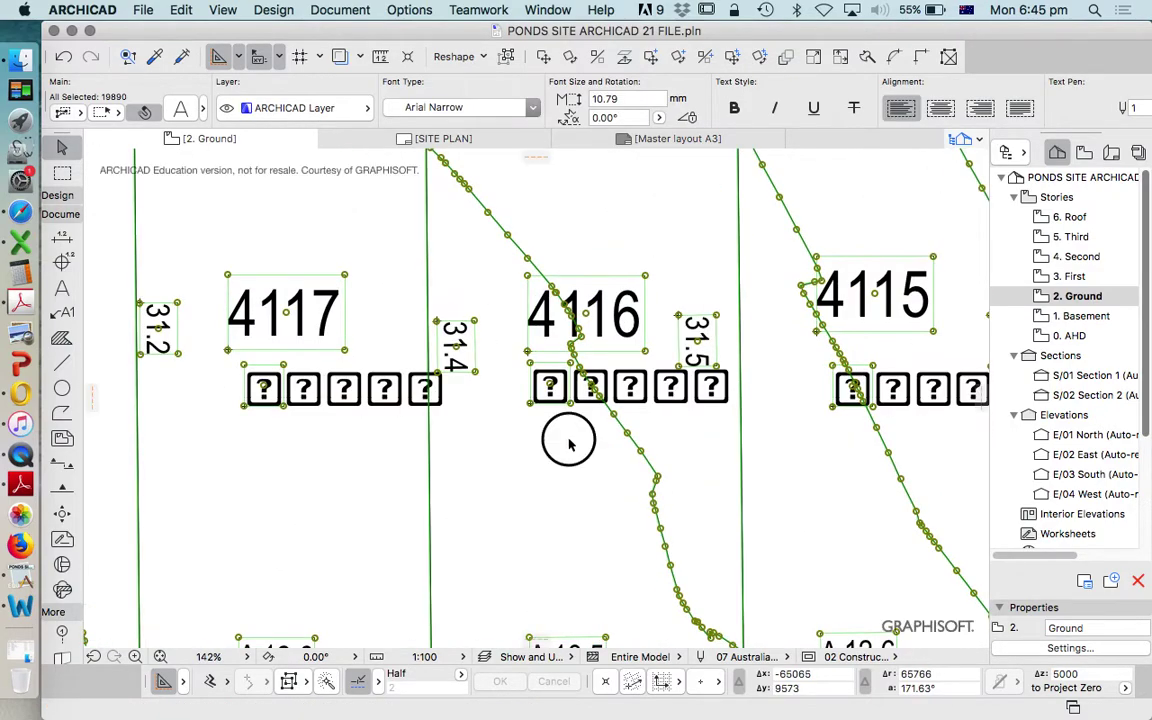
key(Escape)
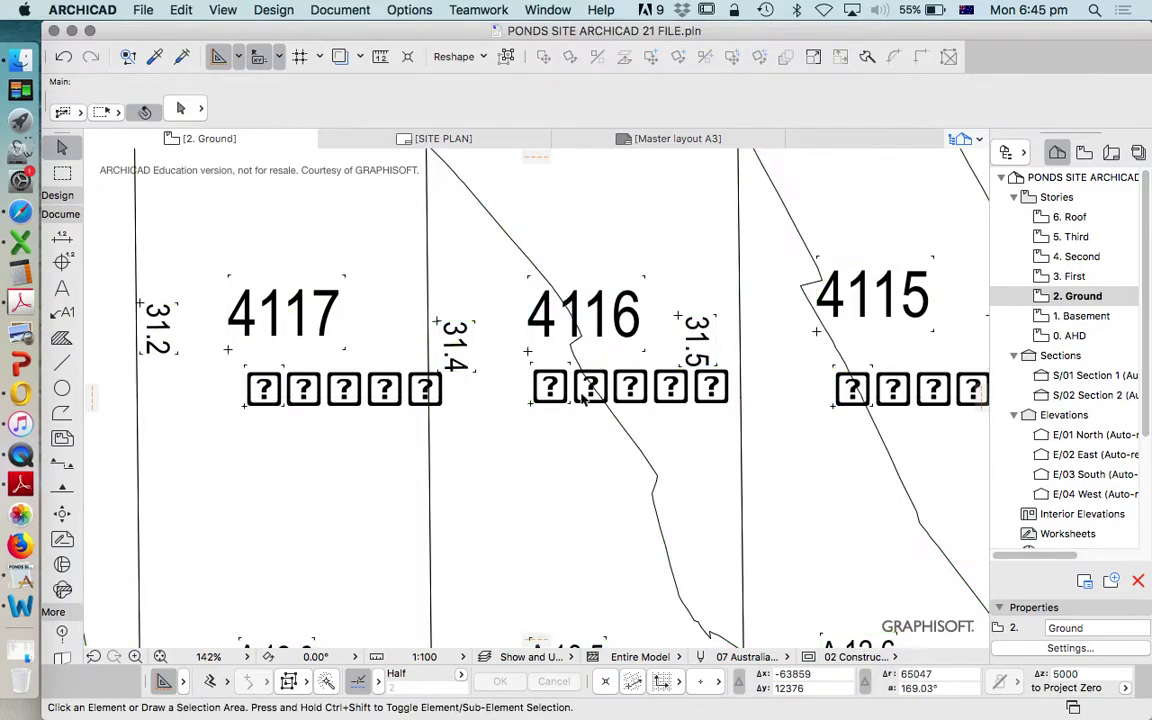
scroll(572, 392, down, 8)
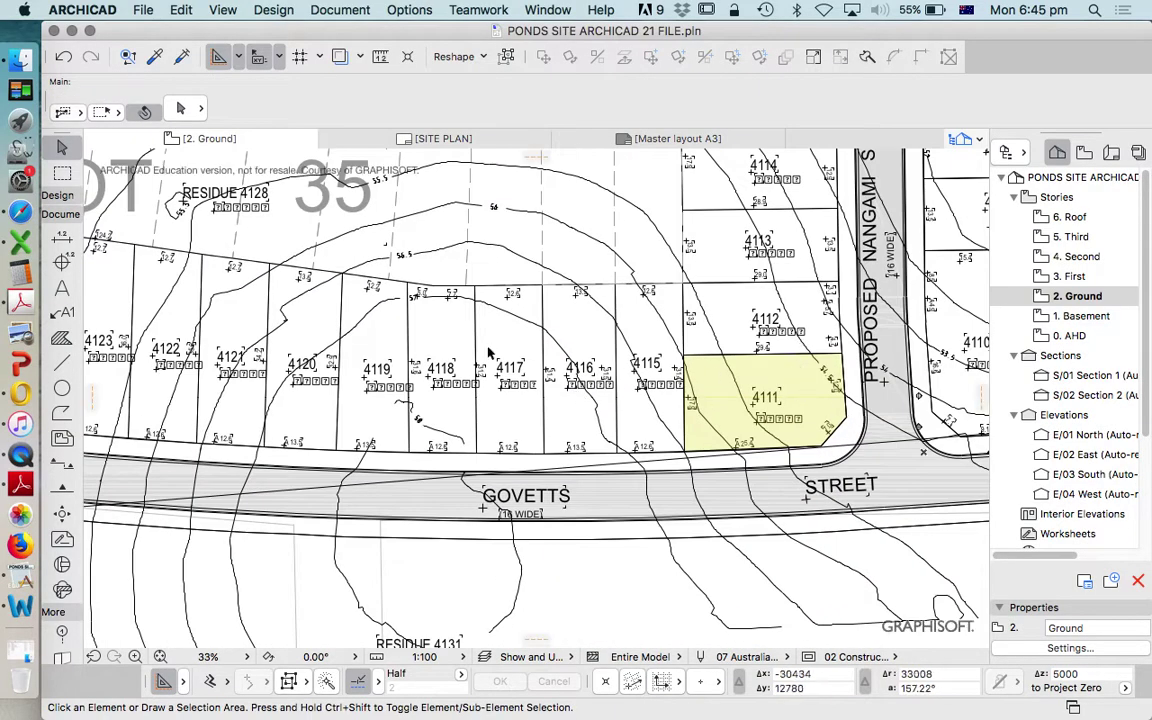
scroll(515, 385, down, 8)
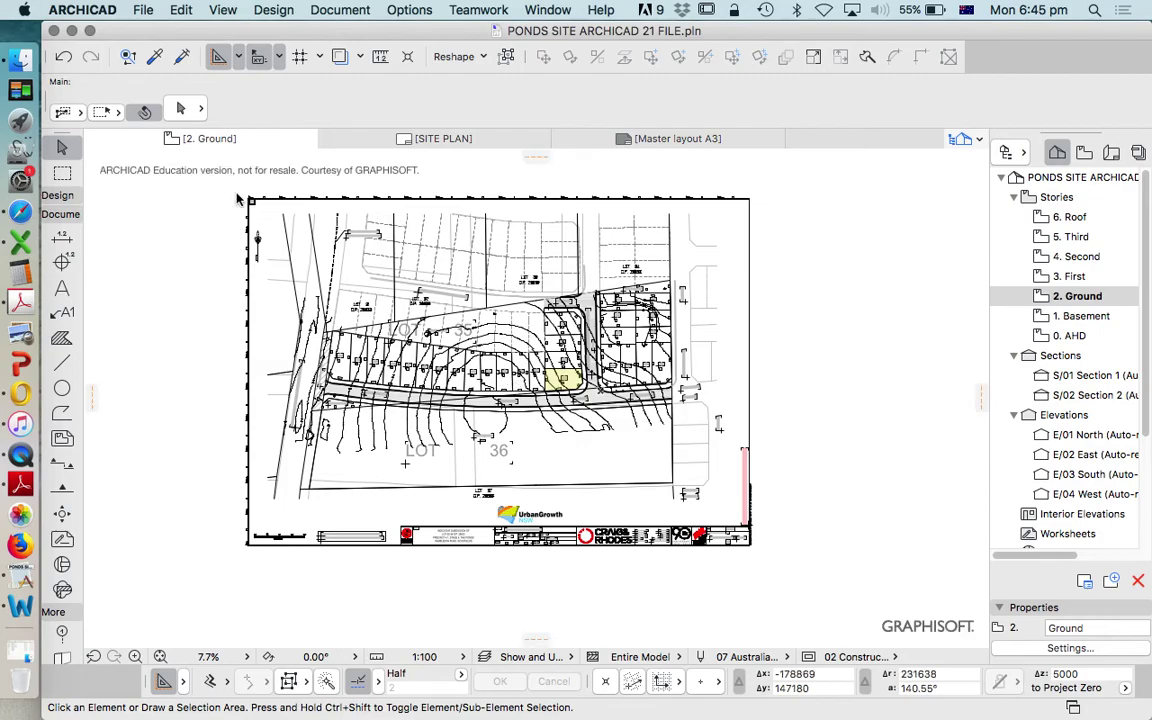
Select all Ground story elements with Cmd+A and cut them, dismissing the source marker warning.
click(187, 174)
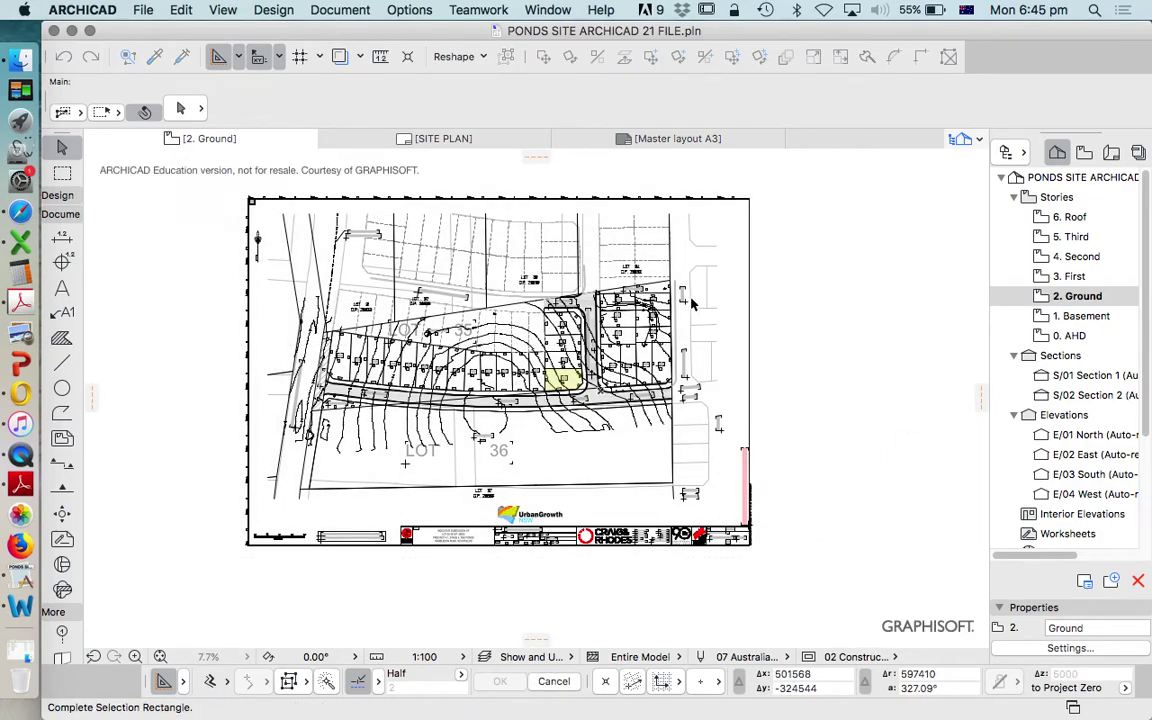
key(super+a)
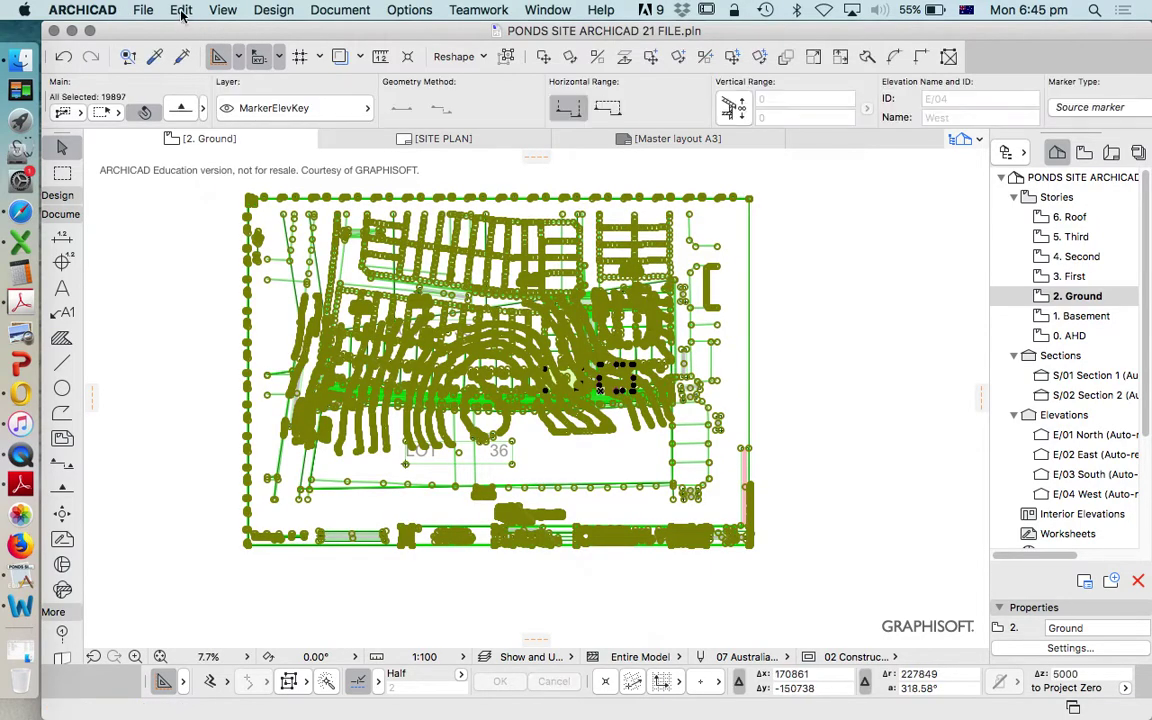
click(182, 10)
click(228, 107)
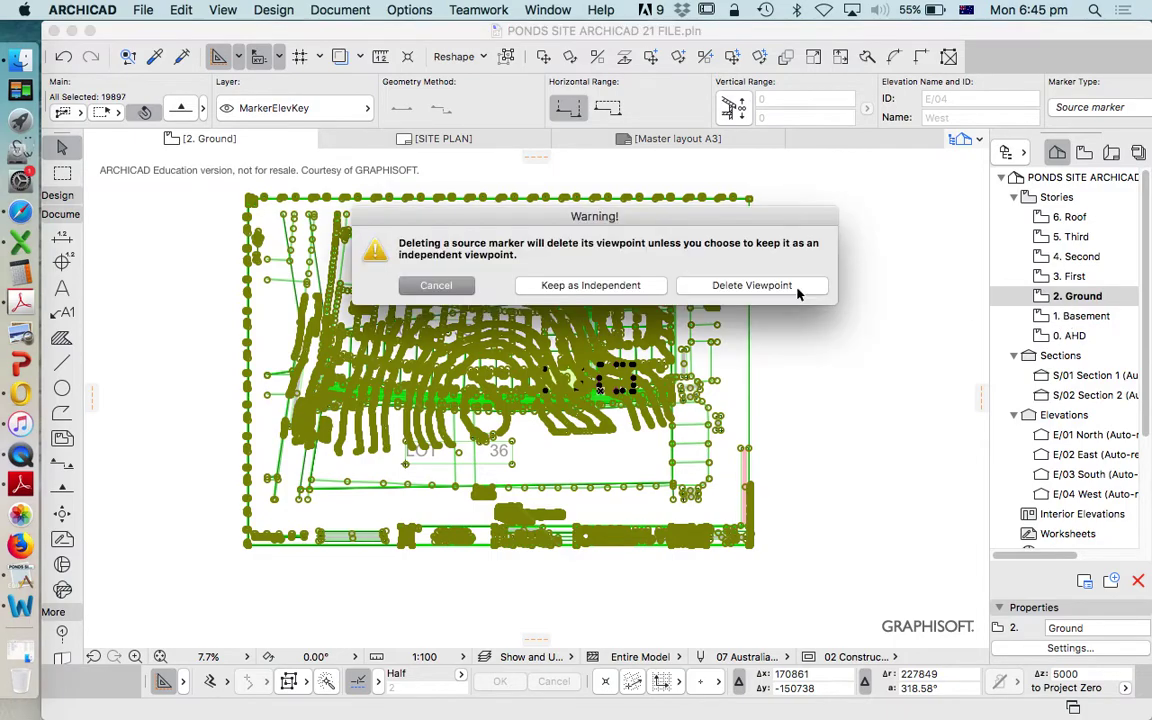
click(449, 283)
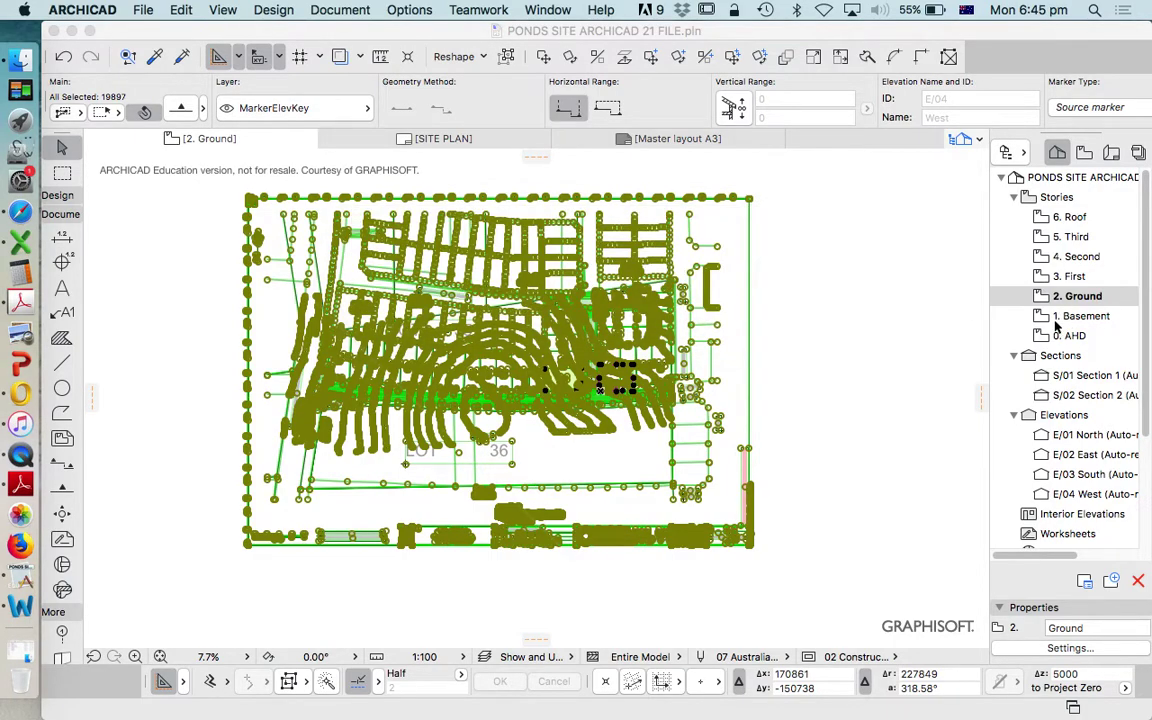
Paste the cut survey elements onto 1. Basement, then reopen the 2. Ground story.
key(super+Down)
right_click(828, 352)
click(829, 294)
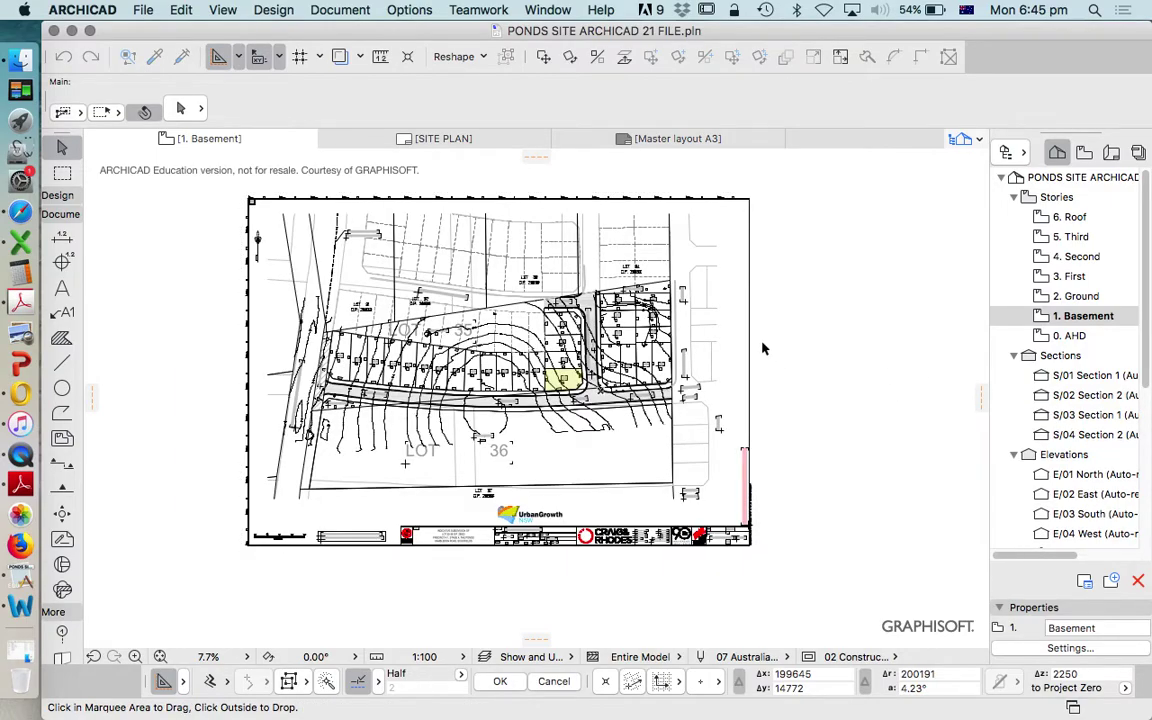
click(757, 360)
scroll(882, 303, down, 2)
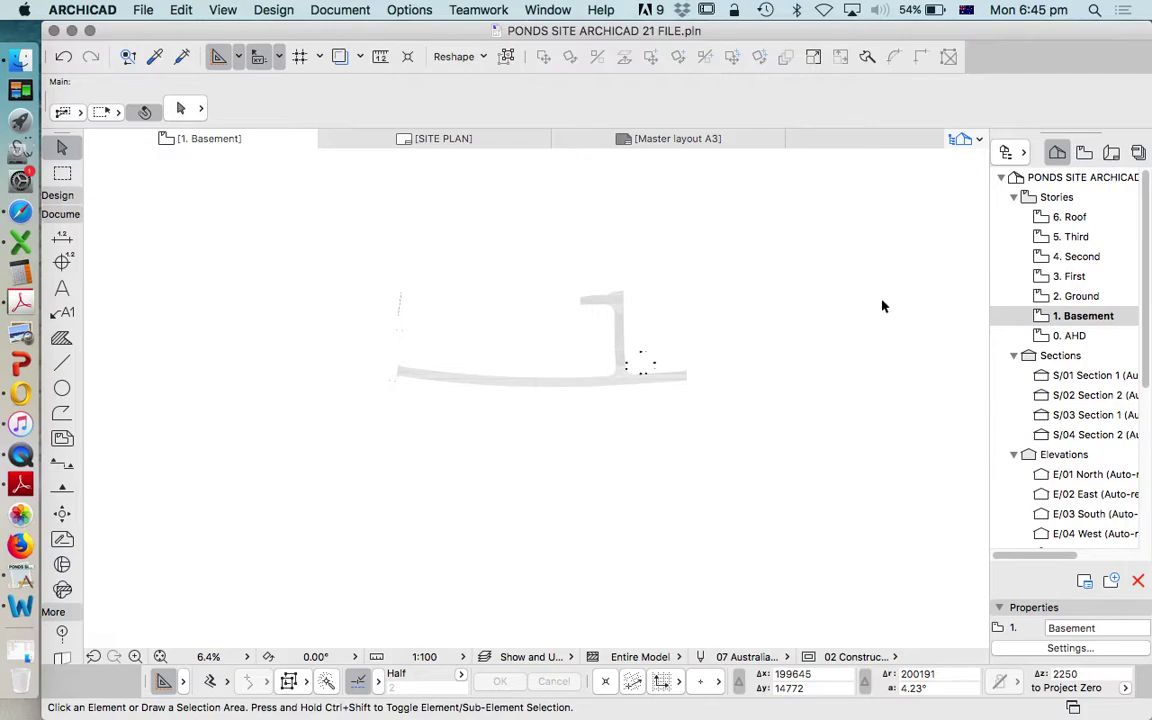
double_click(1062, 297)
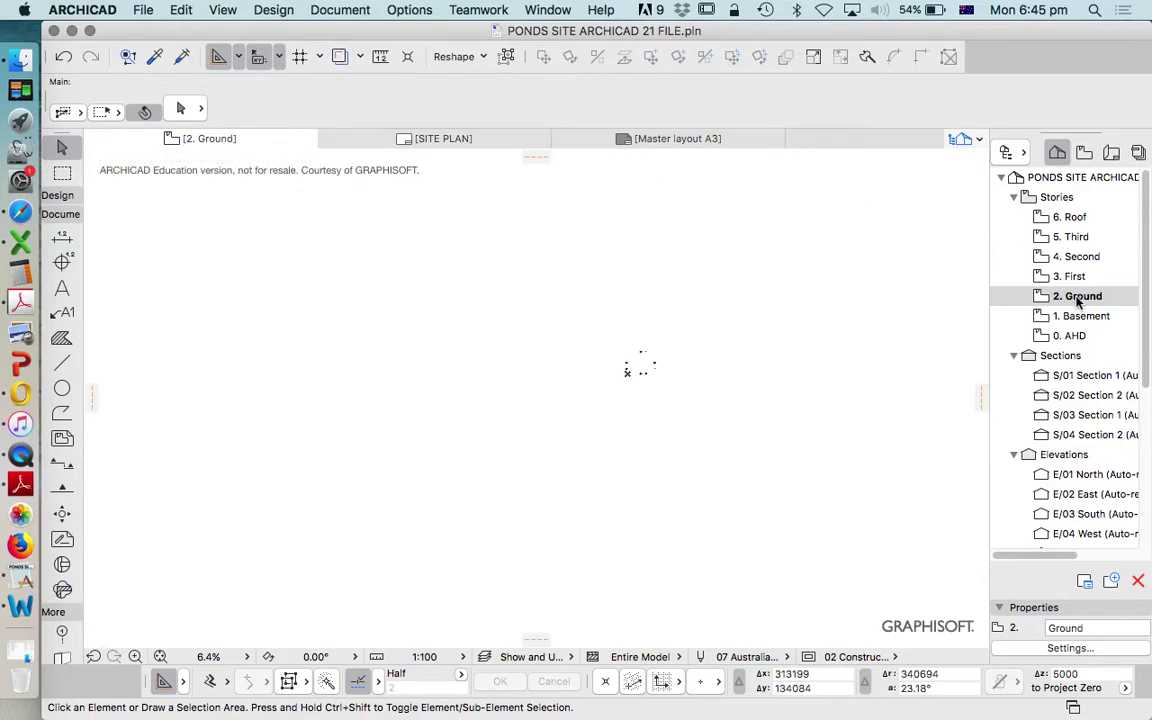
Show the 1. Basement story as a trace reference.
right_click(1078, 298)
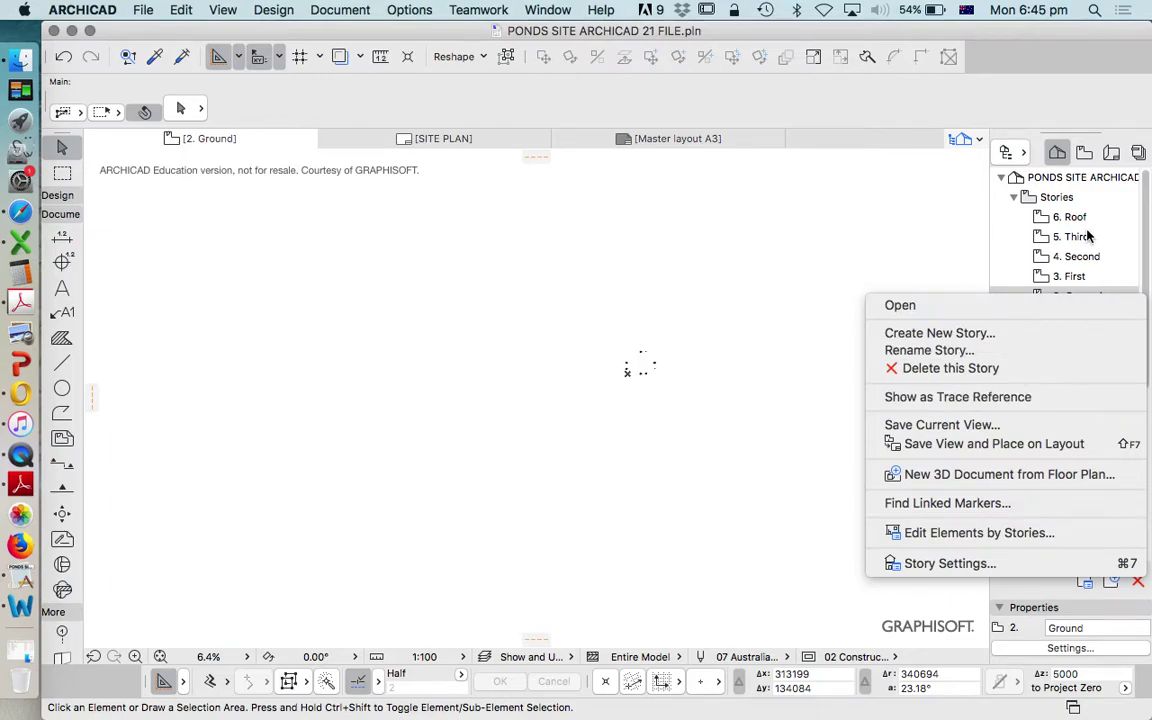
click(1088, 236)
click(1074, 318)
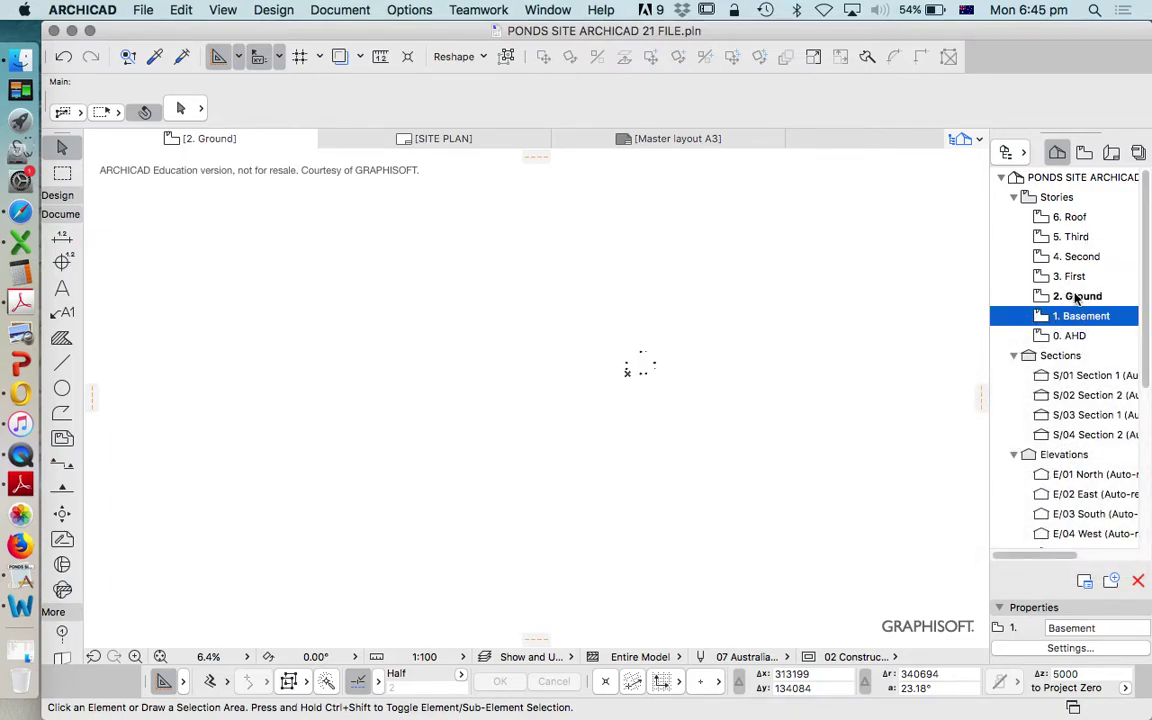
right_click(1086, 320)
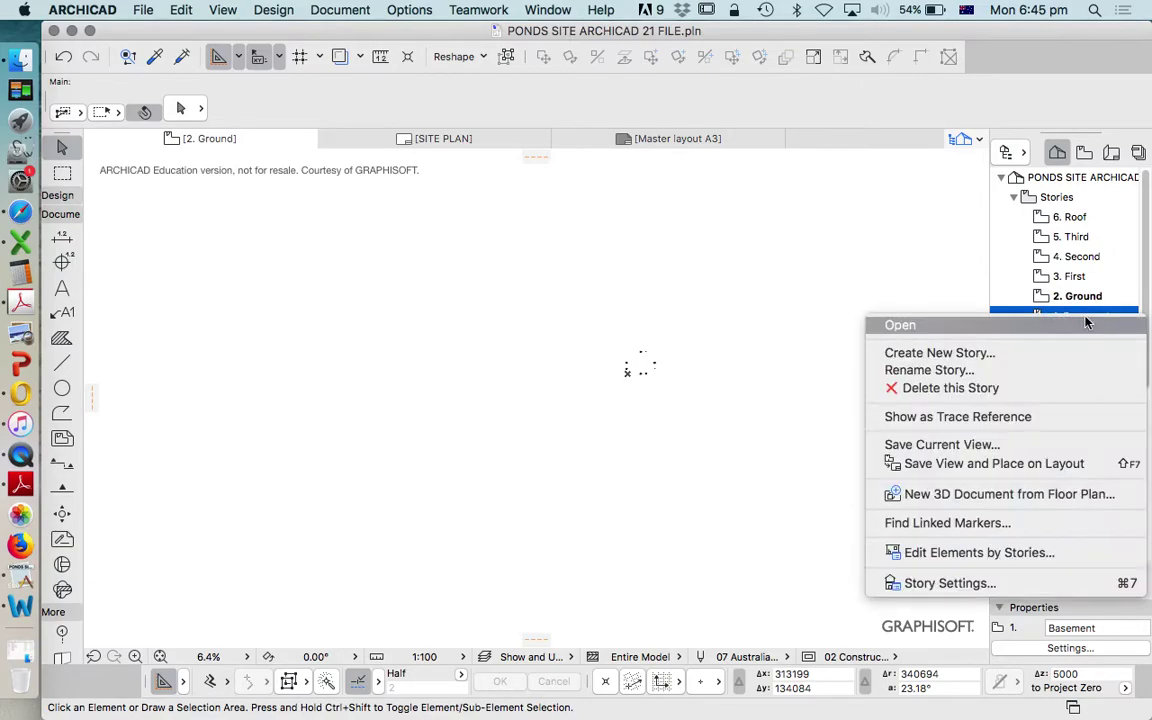
click(1019, 416)
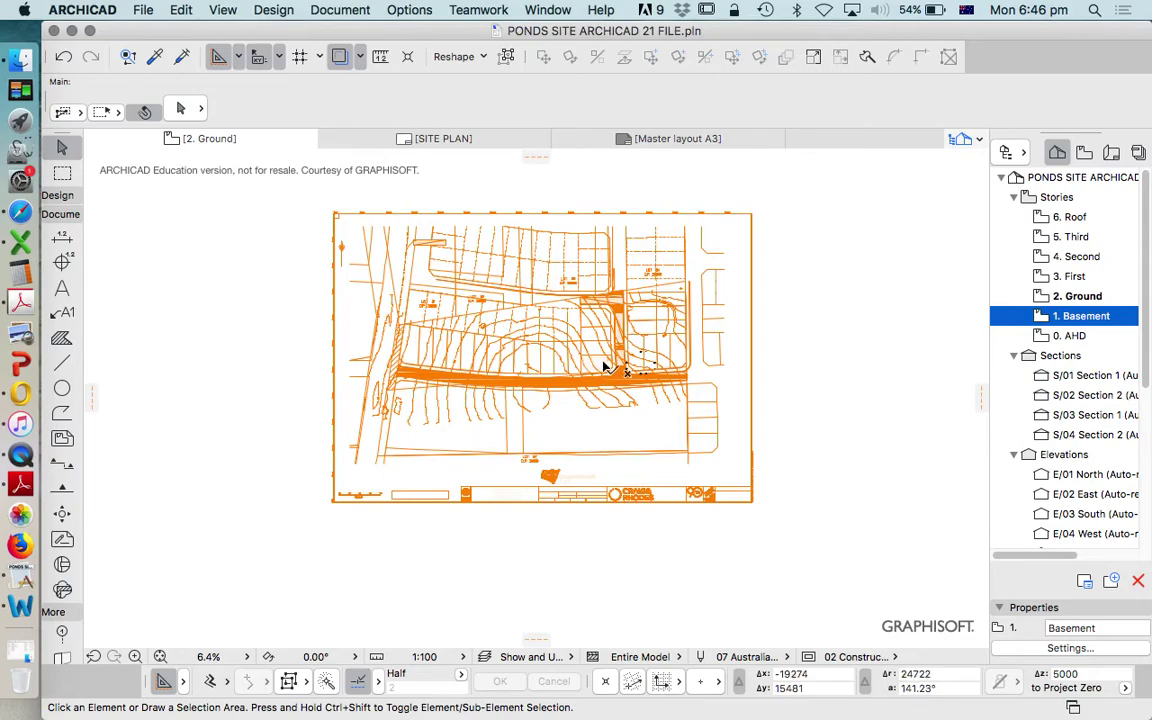
Zoom around the Ground plan, then open the 1. Basement story.
scroll(605, 365, up, 2)
scroll(592, 363, up, 1)
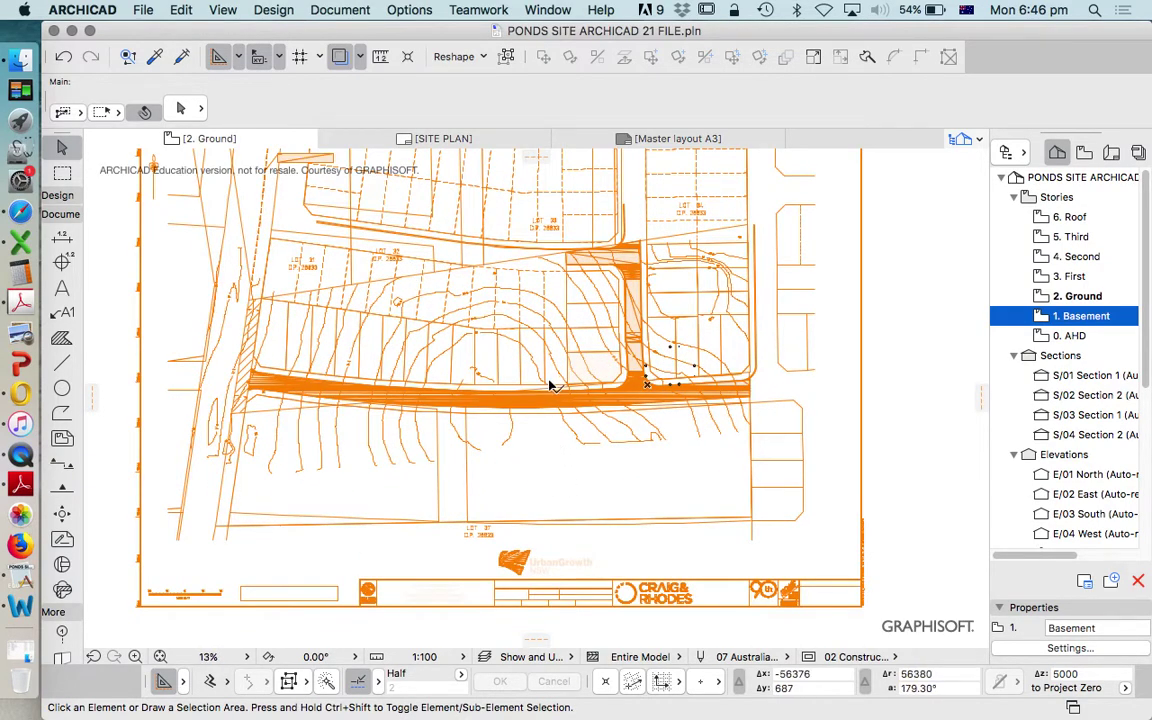
scroll(548, 386, up, 5)
scroll(659, 416, down, 5)
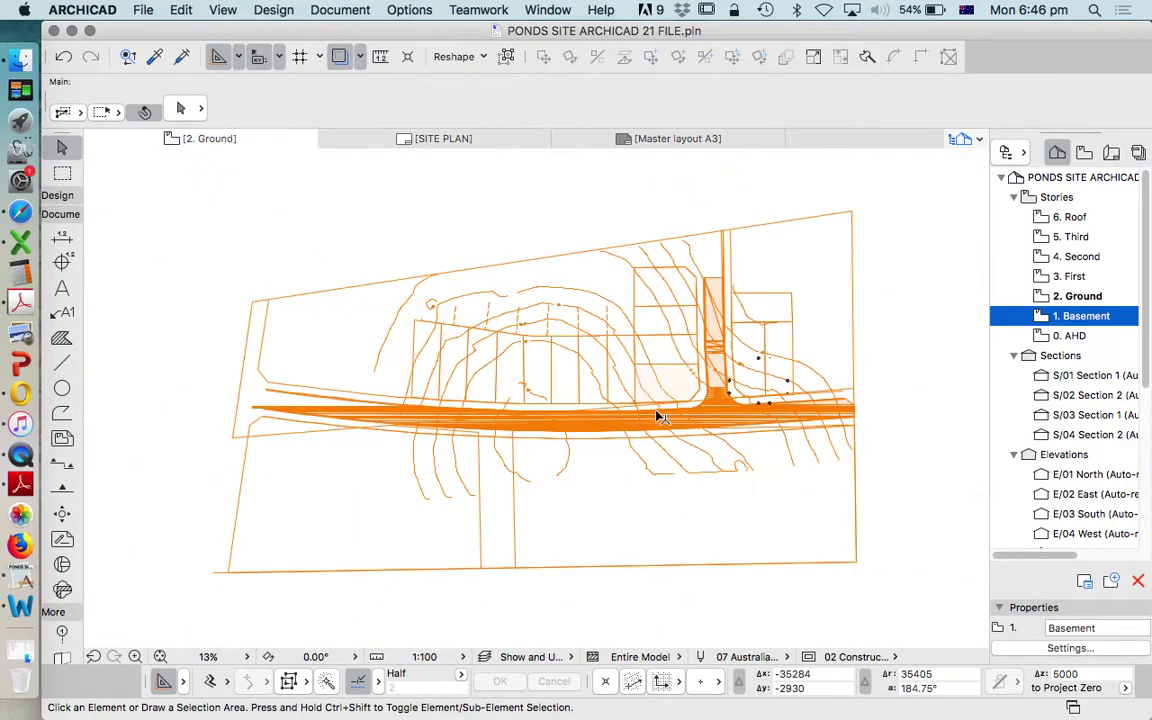
scroll(674, 527, up, 2)
click(697, 522)
click(391, 260)
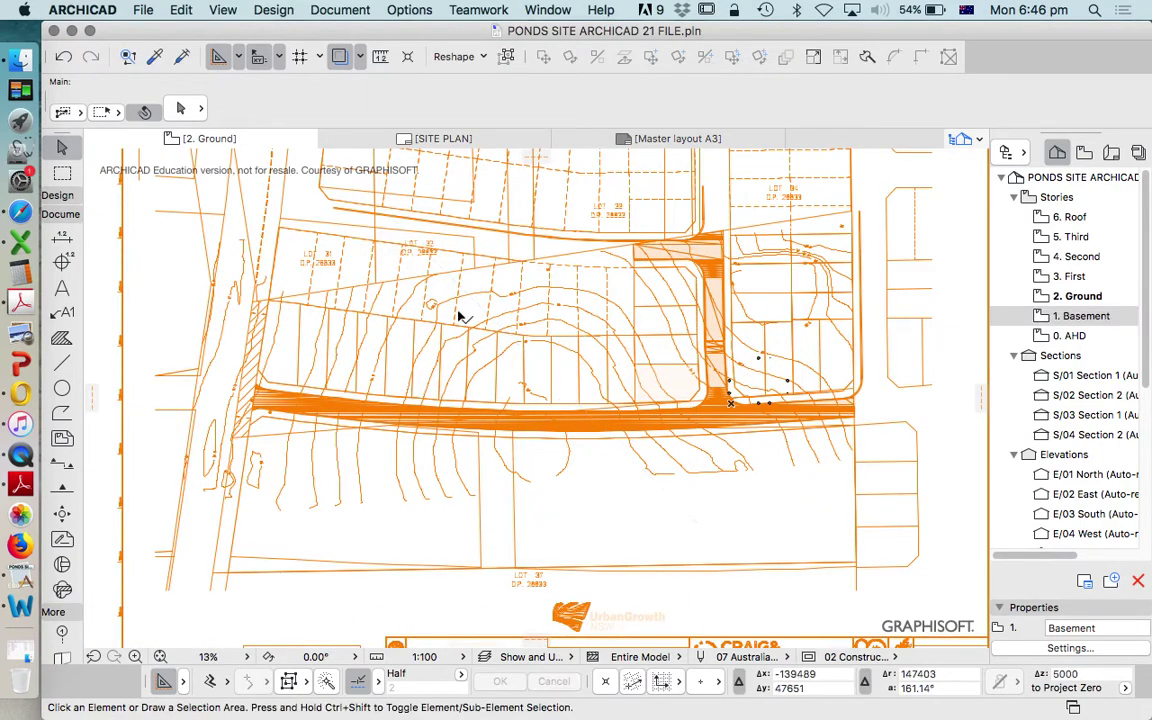
scroll(561, 424, down, 2)
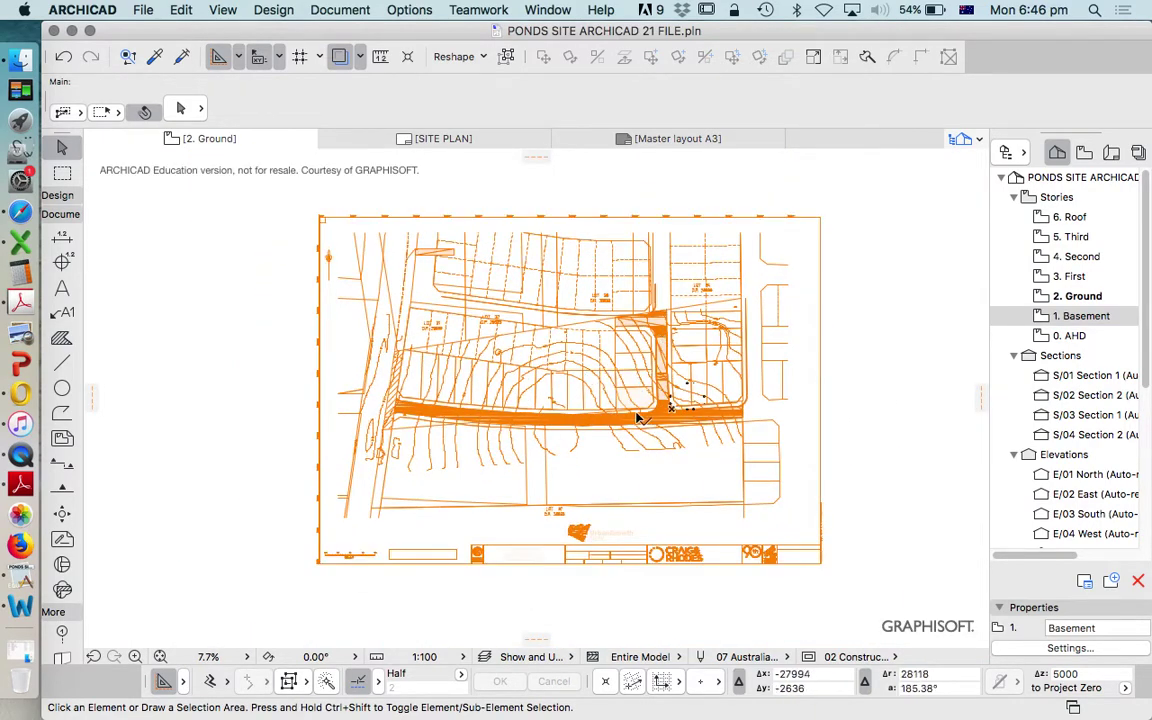
scroll(638, 415, up, 2)
scroll(616, 391, up, 3)
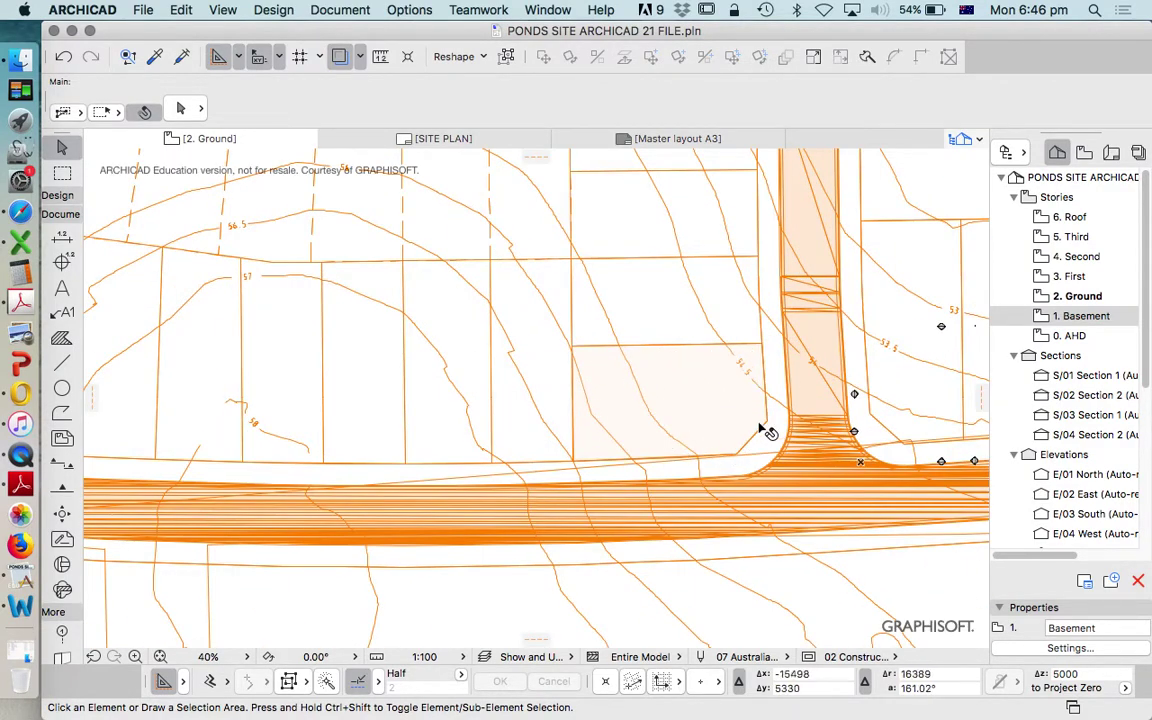
scroll(770, 428, up, 1)
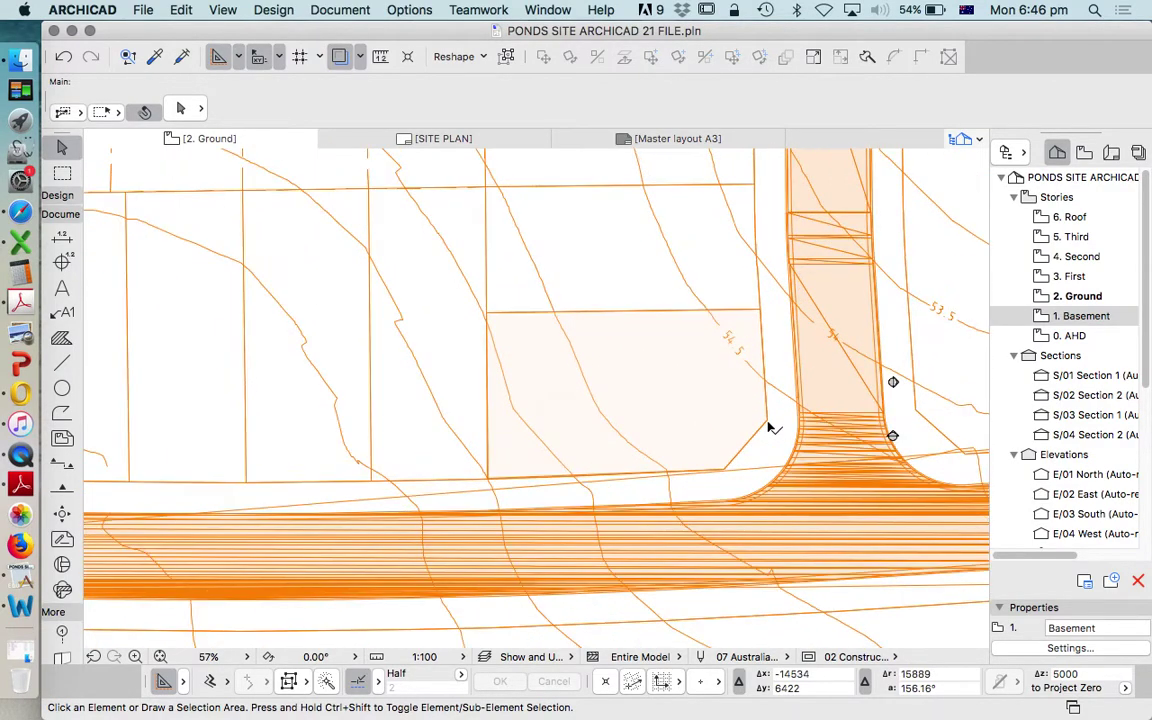
scroll(656, 380, up, 1)
click(1078, 318)
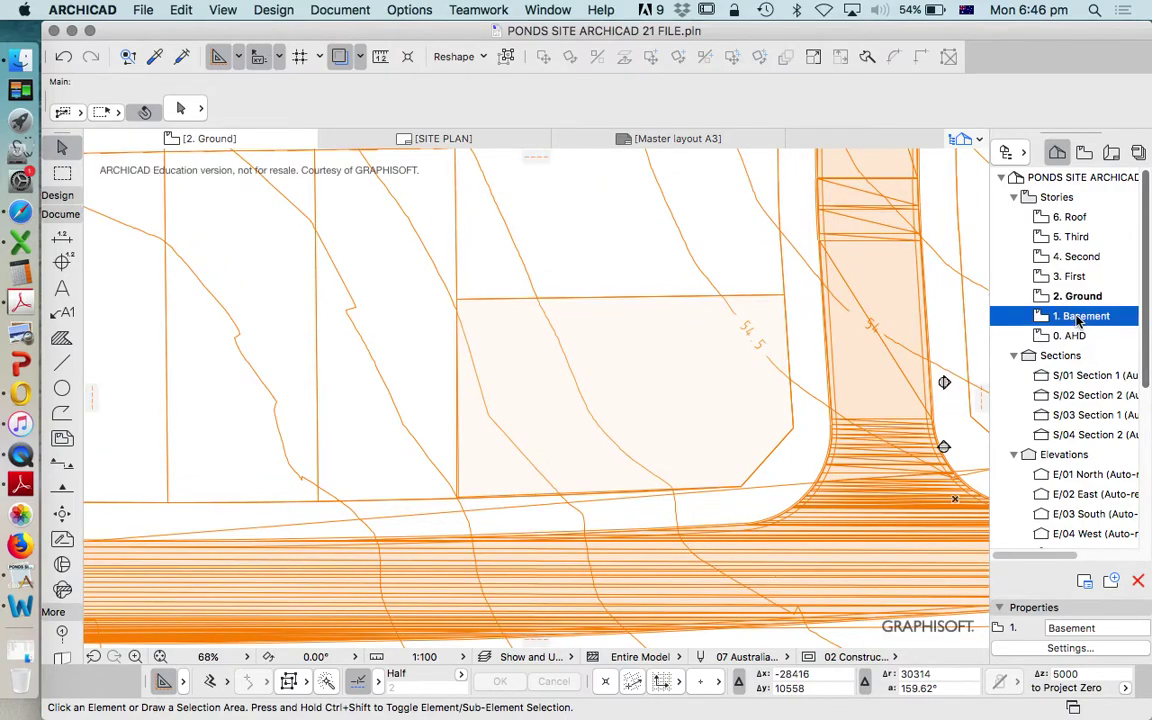
Select lot 4111's yellow fill on Basement, then switch to 2. Ground and zoom out.
scroll(638, 398, up, 3)
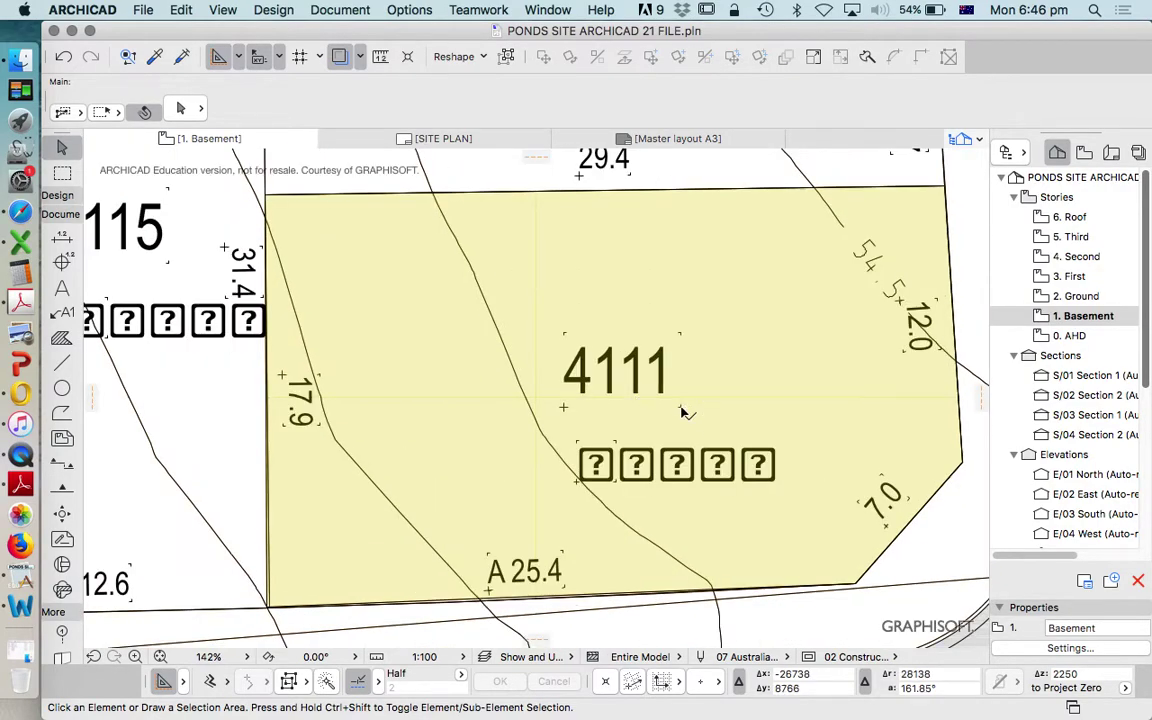
click(688, 330)
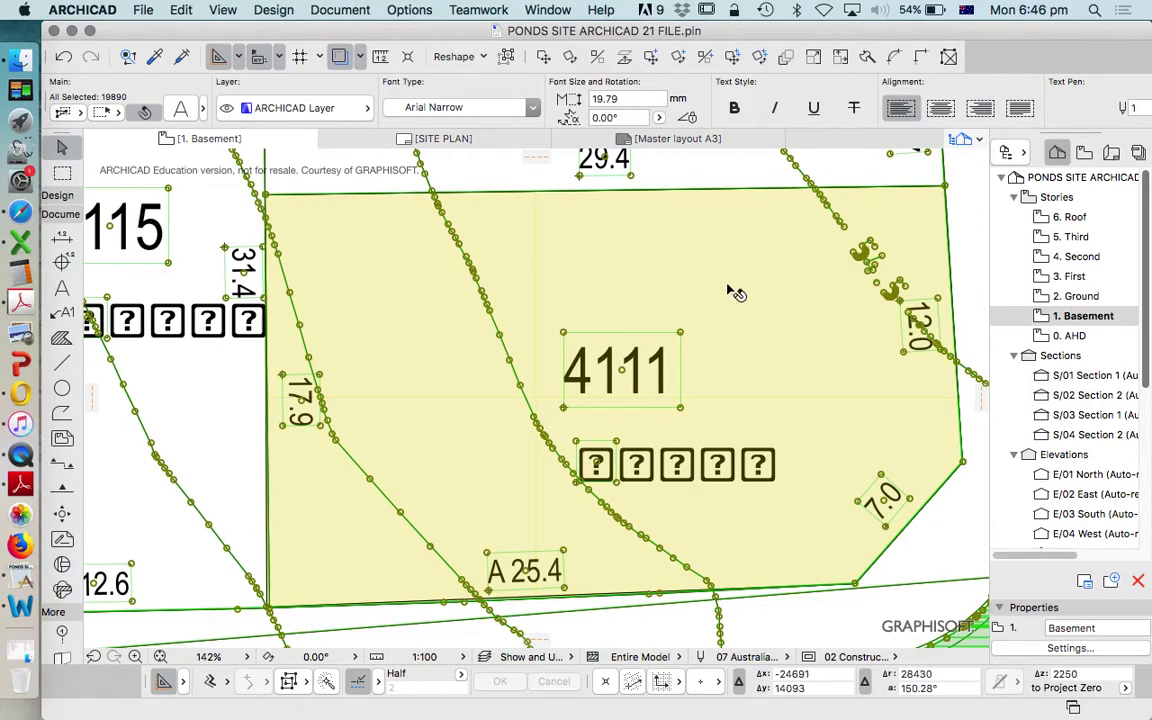
click(1076, 297)
scroll(725, 385, down, 3)
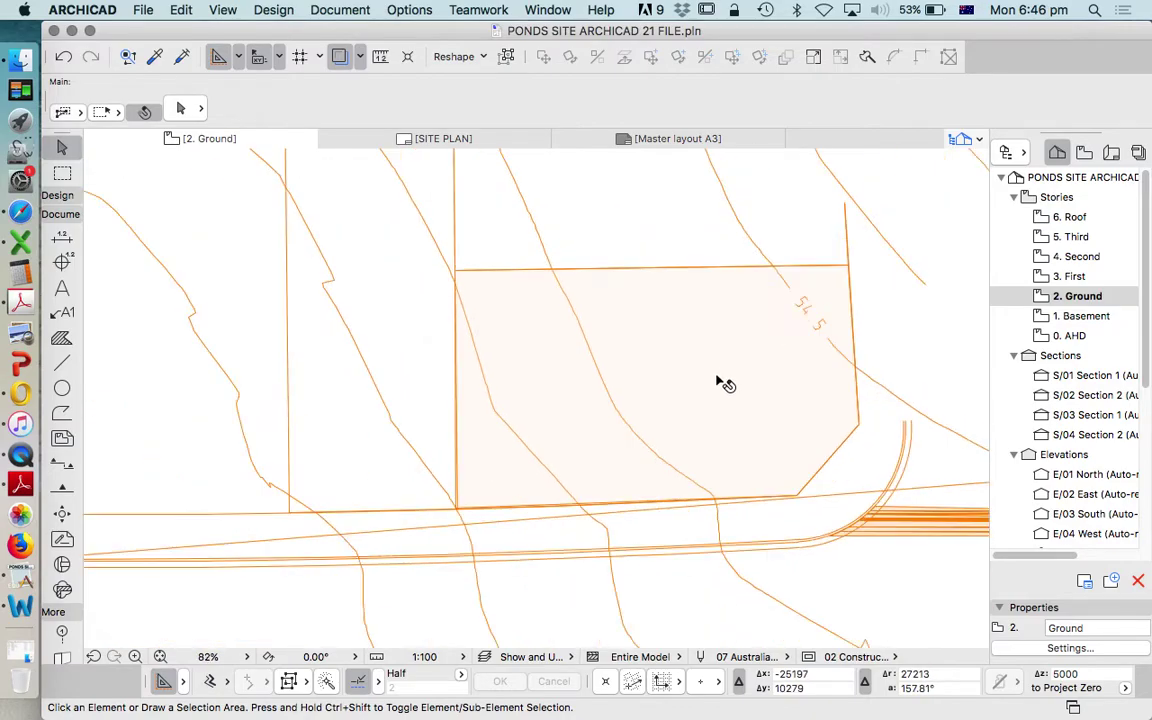
scroll(725, 385, down, 2)
scroll(700, 440, down, 3)
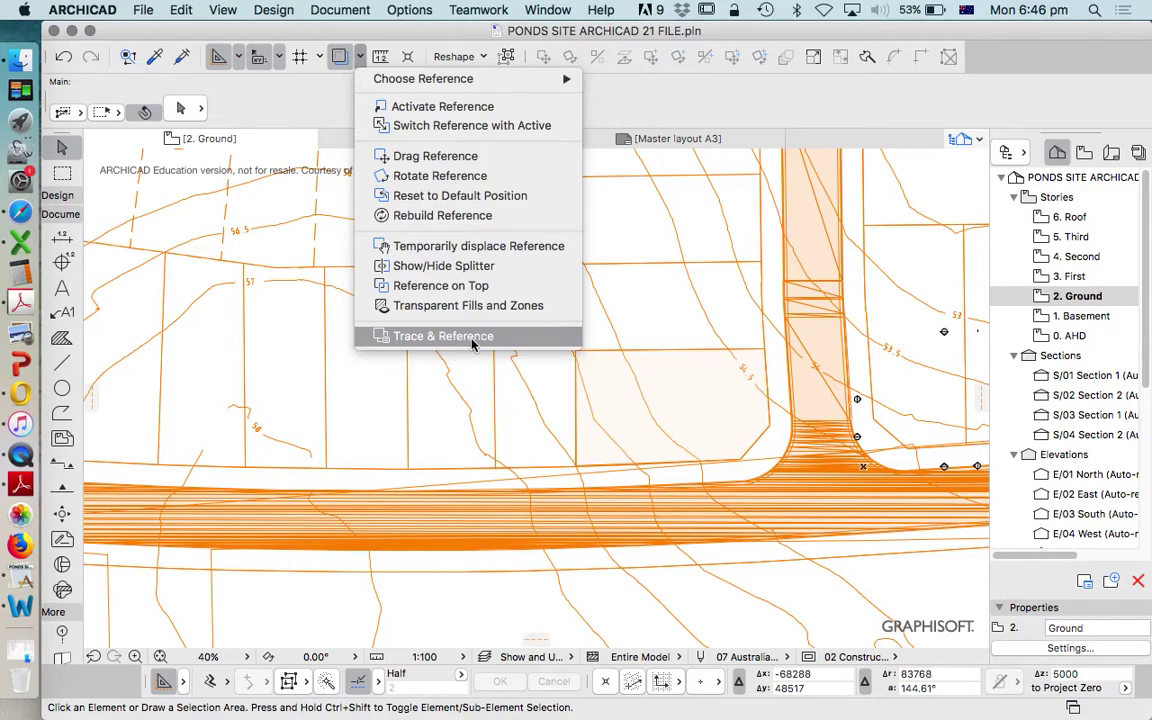
Set the Basement trace reference to show All Types and apply it to all references.
click(474, 337)
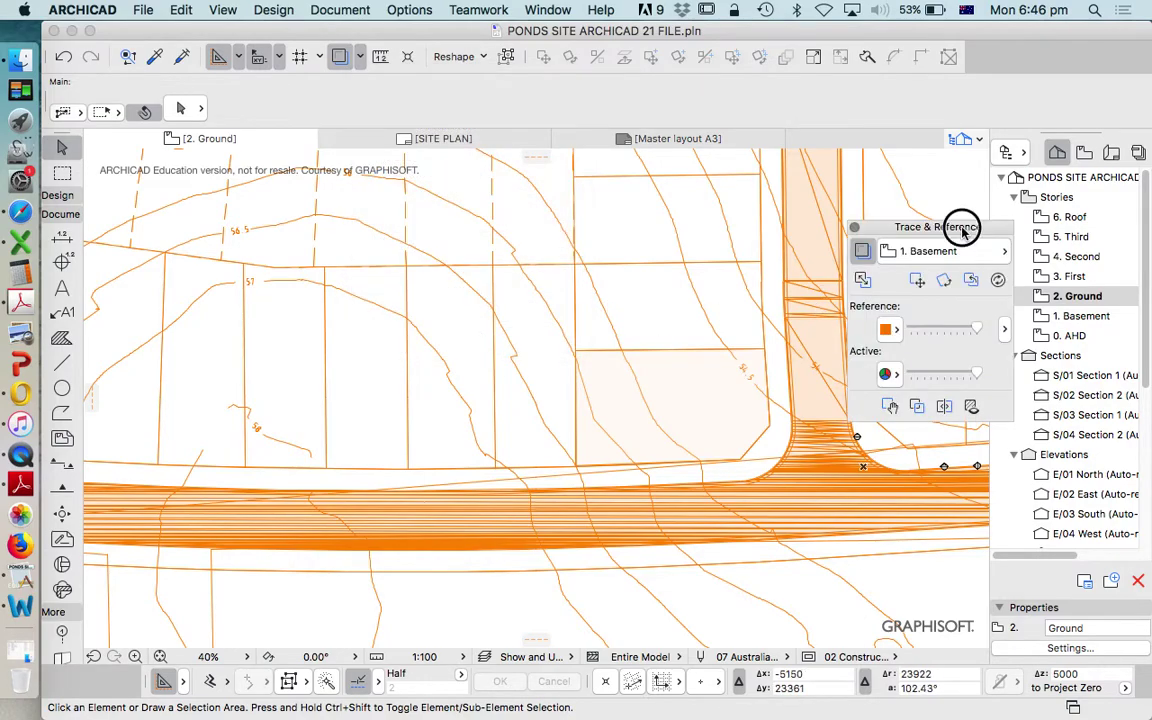
drag(962, 228, 530, 168)
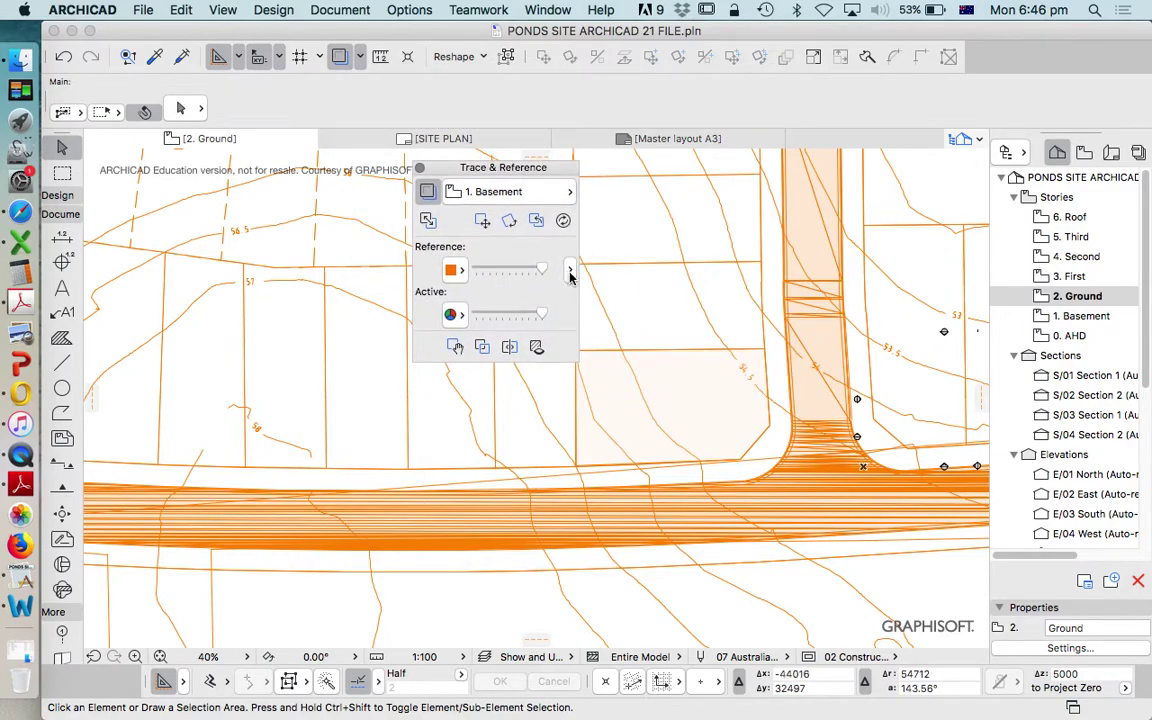
click(570, 270)
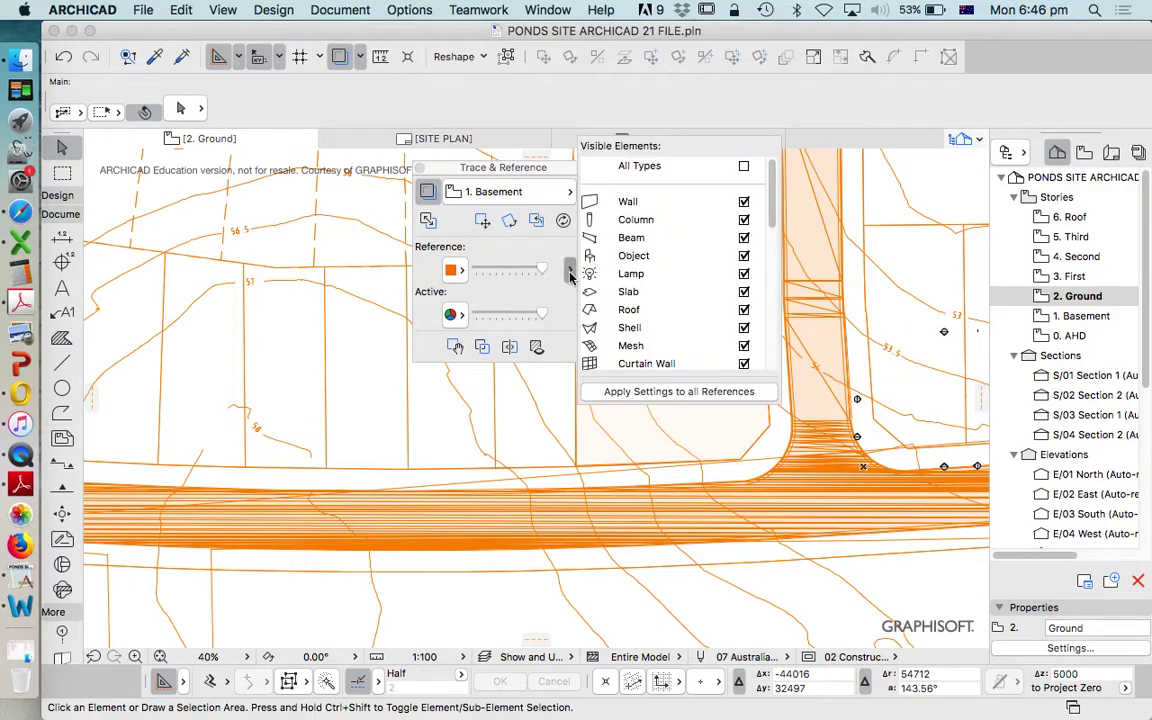
scroll(730, 350, down, 5)
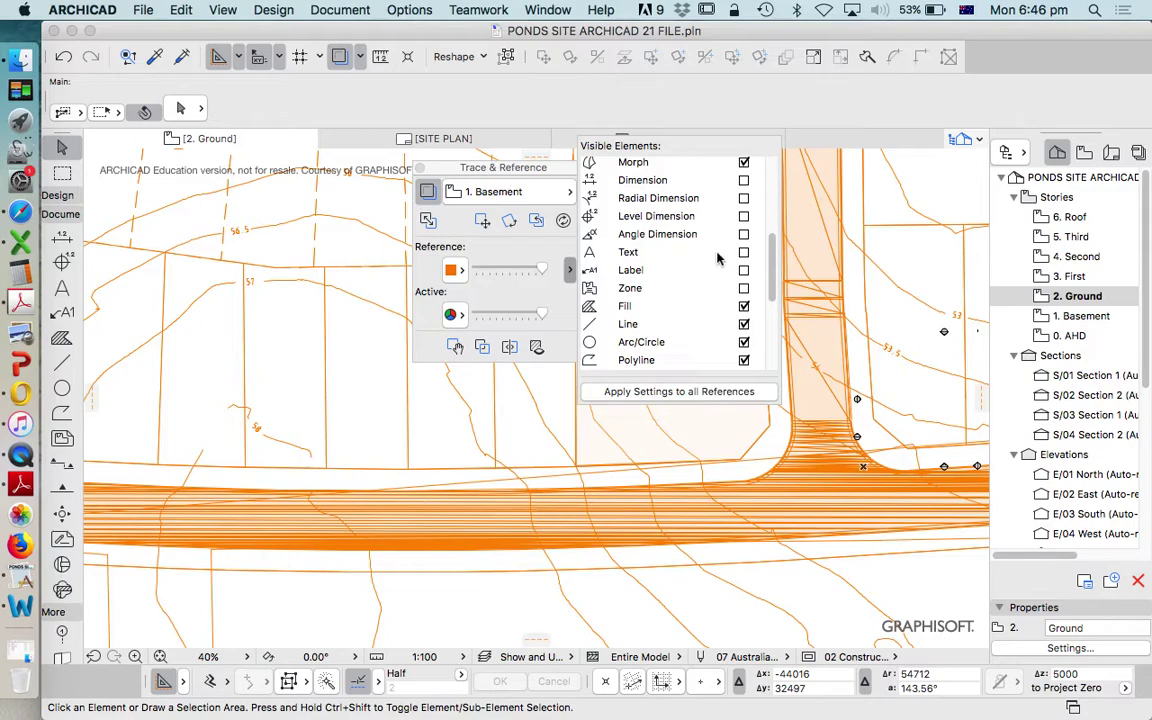
scroll(745, 330, down, 3)
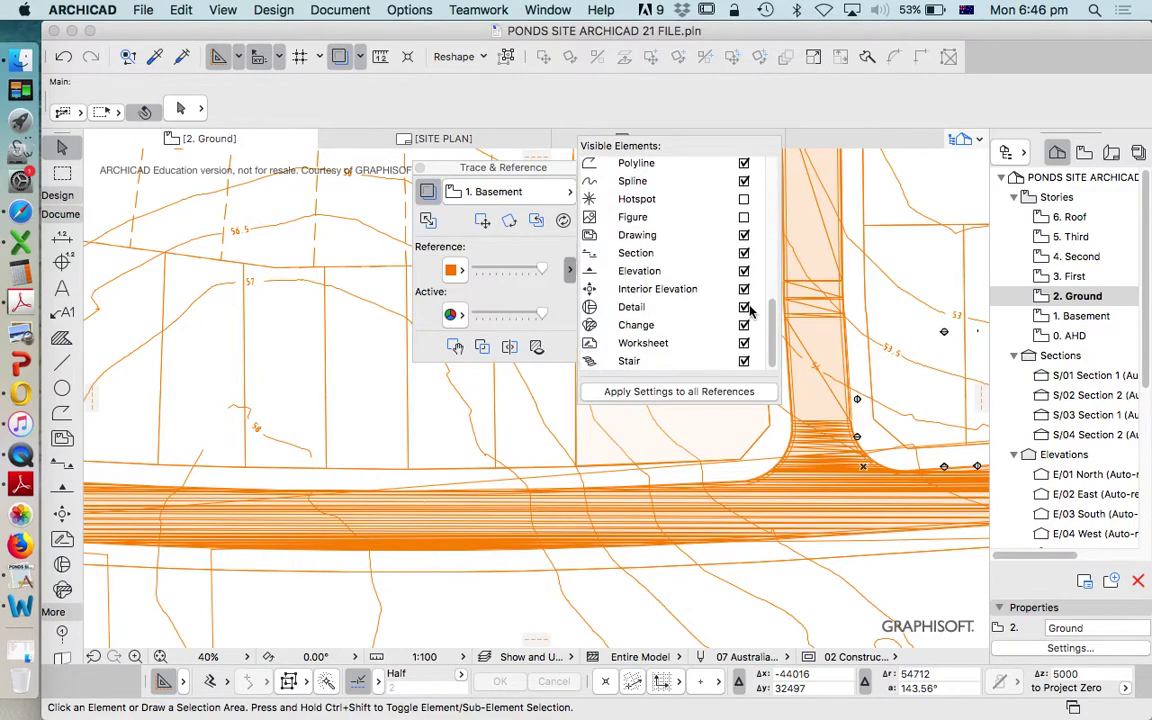
scroll(745, 300, up, 8)
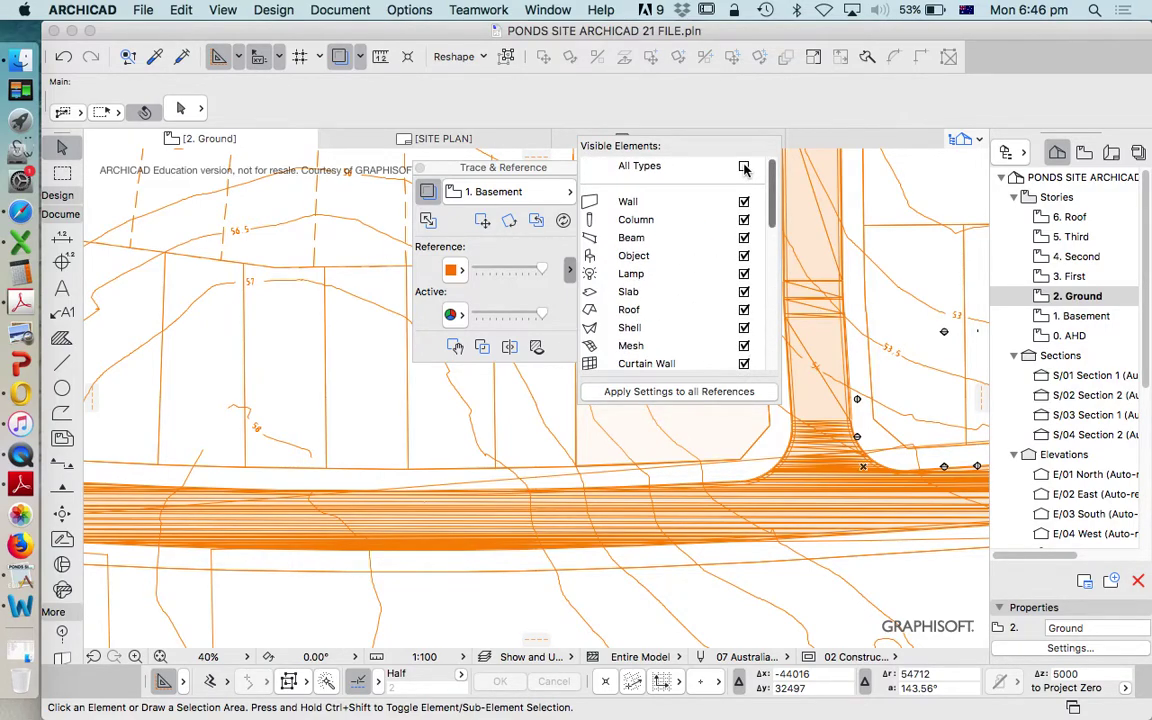
click(744, 167)
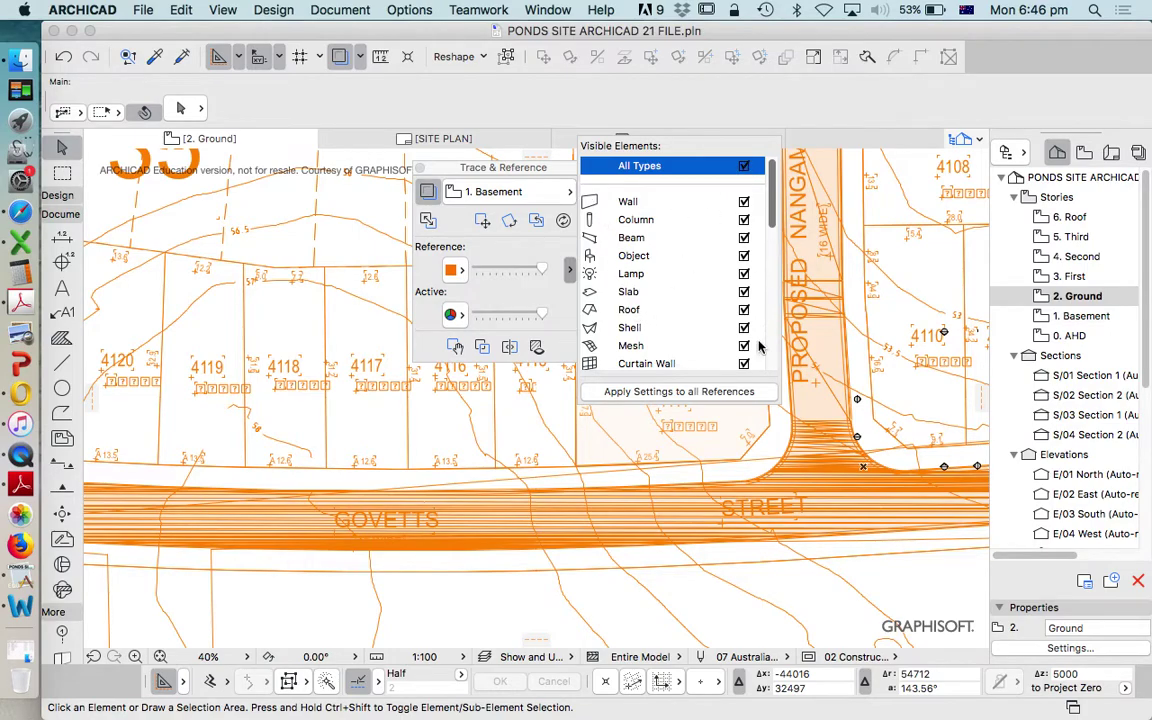
click(722, 393)
click(420, 167)
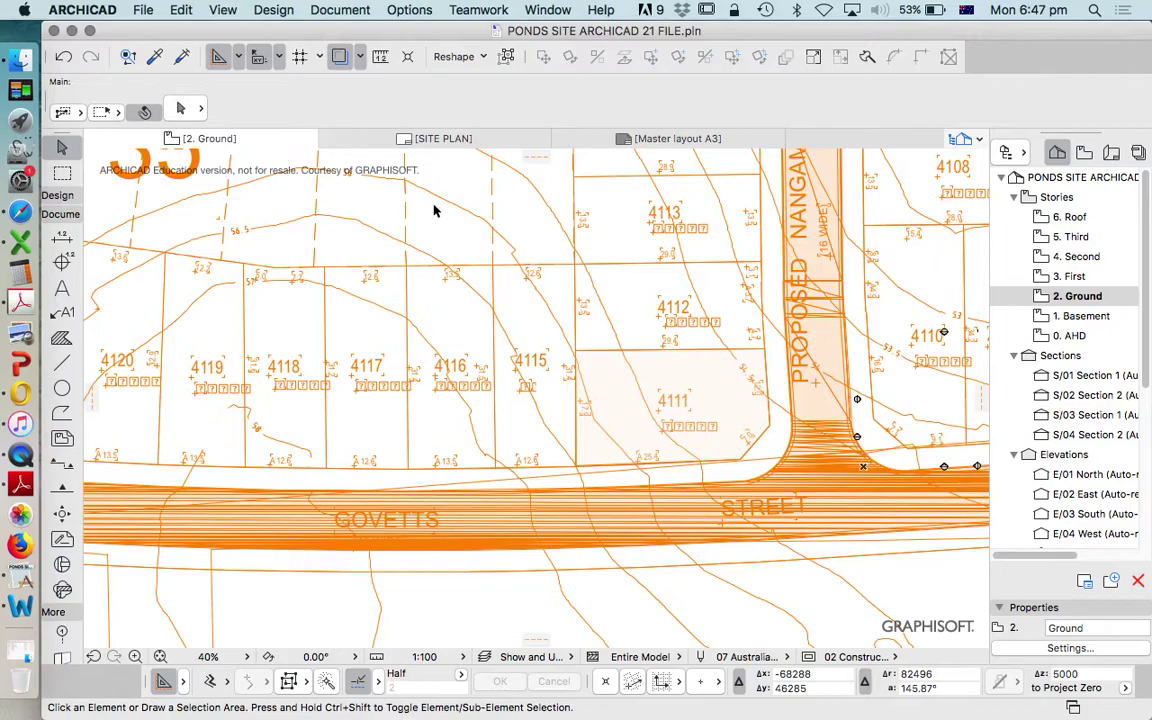
scroll(645, 415, down, 5)
scroll(662, 425, up, 8)
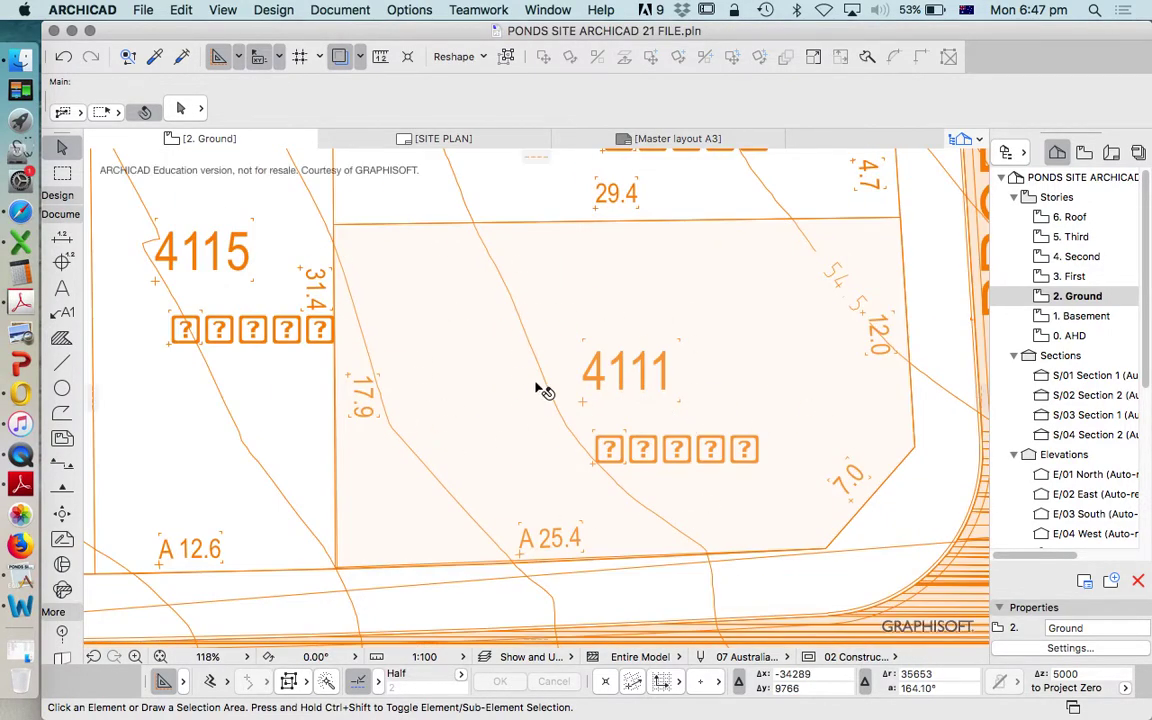
scroll(586, 432, down, 2)
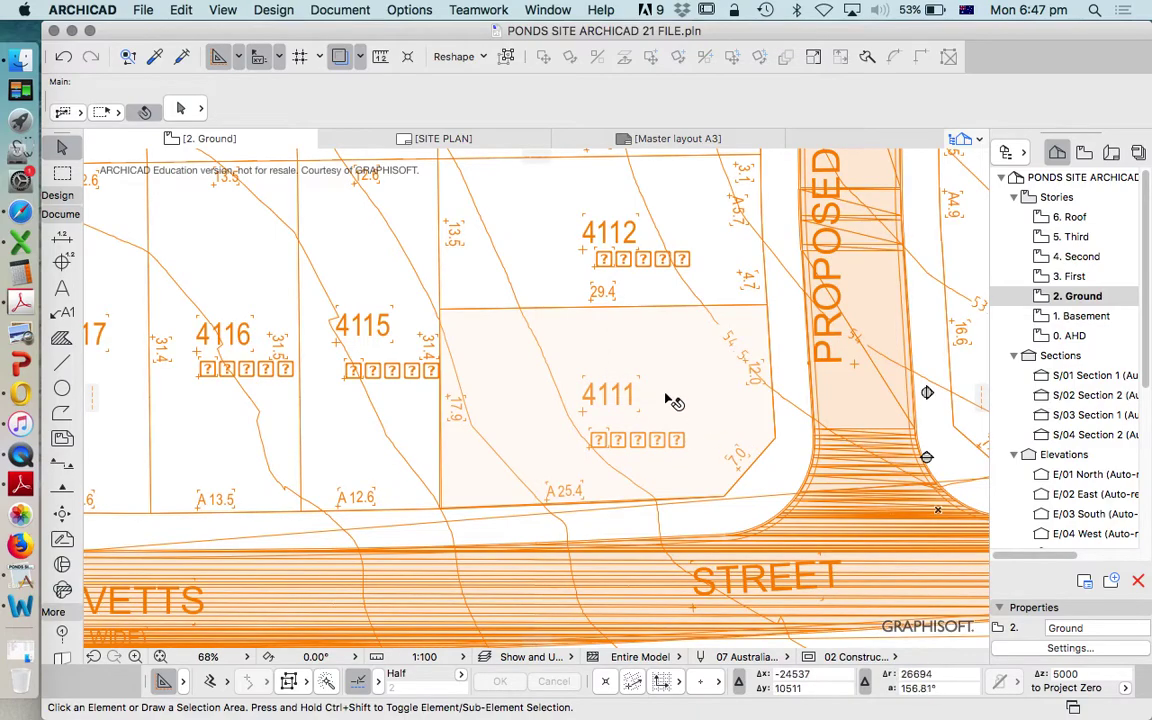
scroll(672, 398, down, 2)
scroll(520, 430, down, 5)
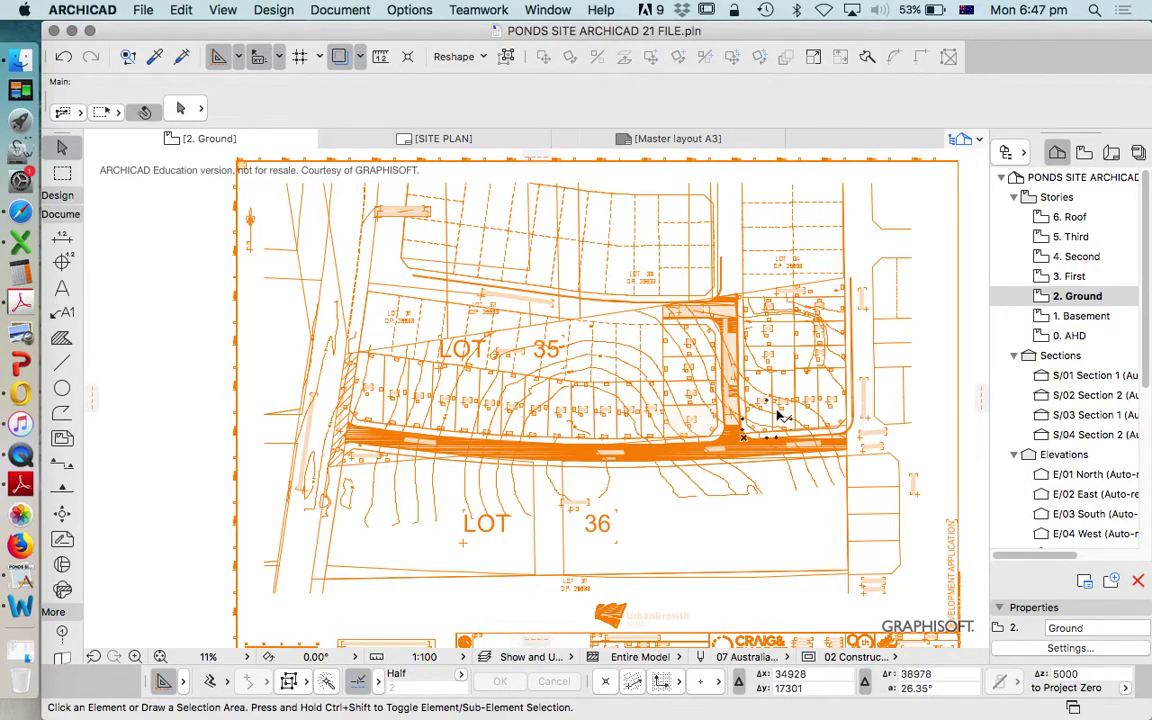
scroll(757, 440, up, 2)
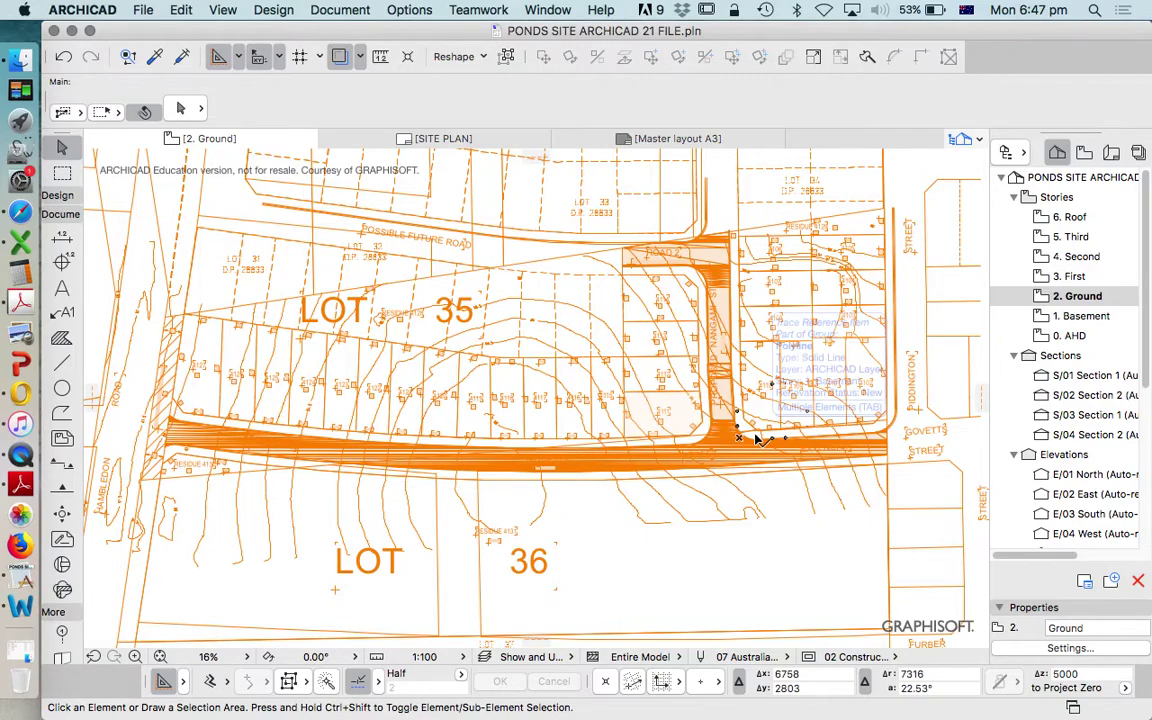